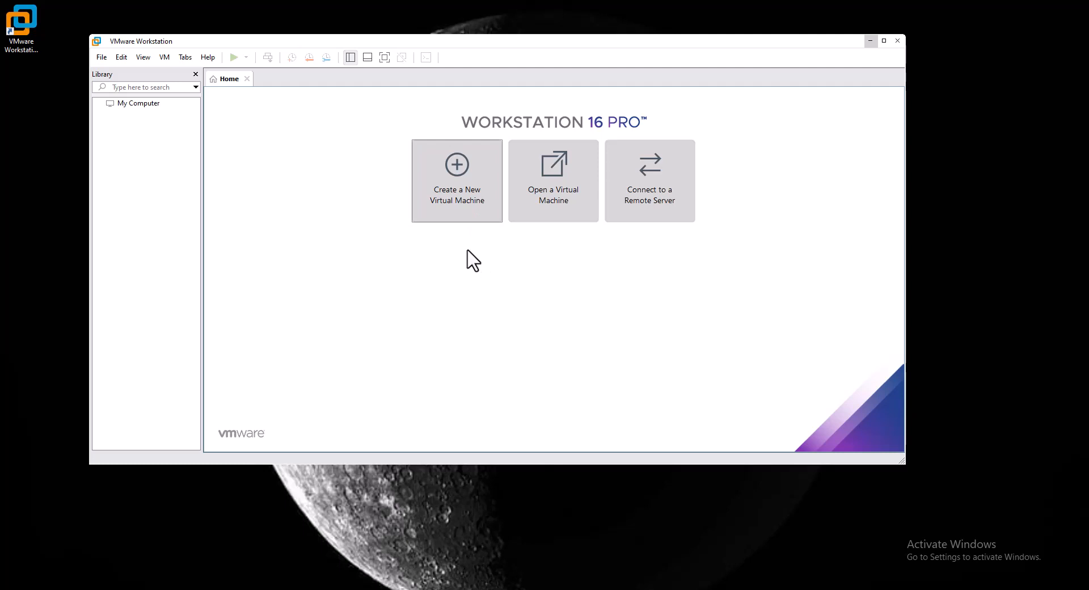
Bring up the desktop context menu while VMware Workstation finishes loading.
right_click(52, 287)
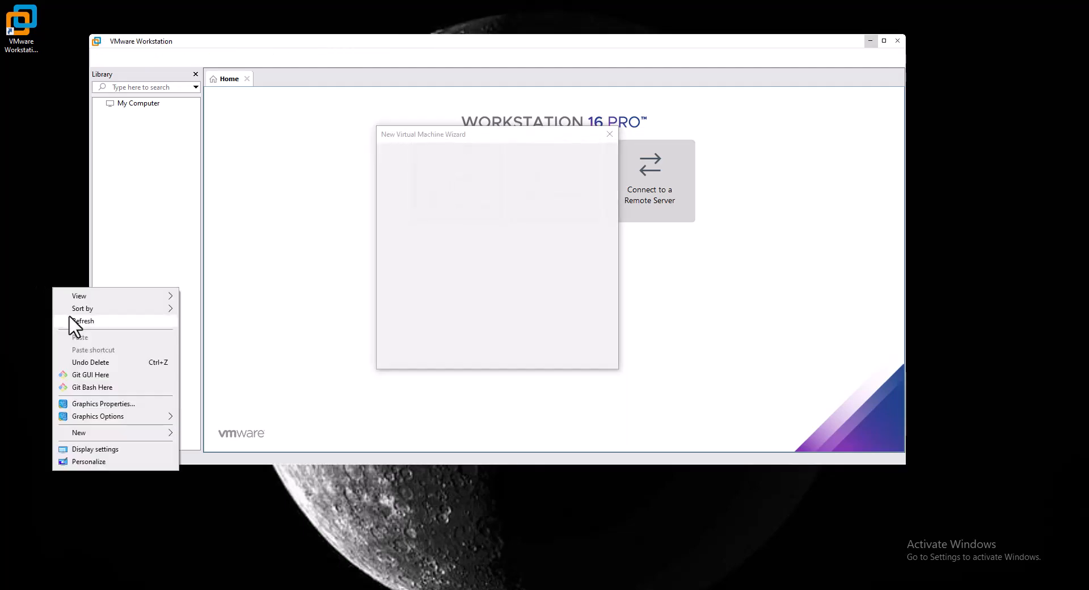
Start a Typical new virtual machine set to install the operating system later.
click(67, 321)
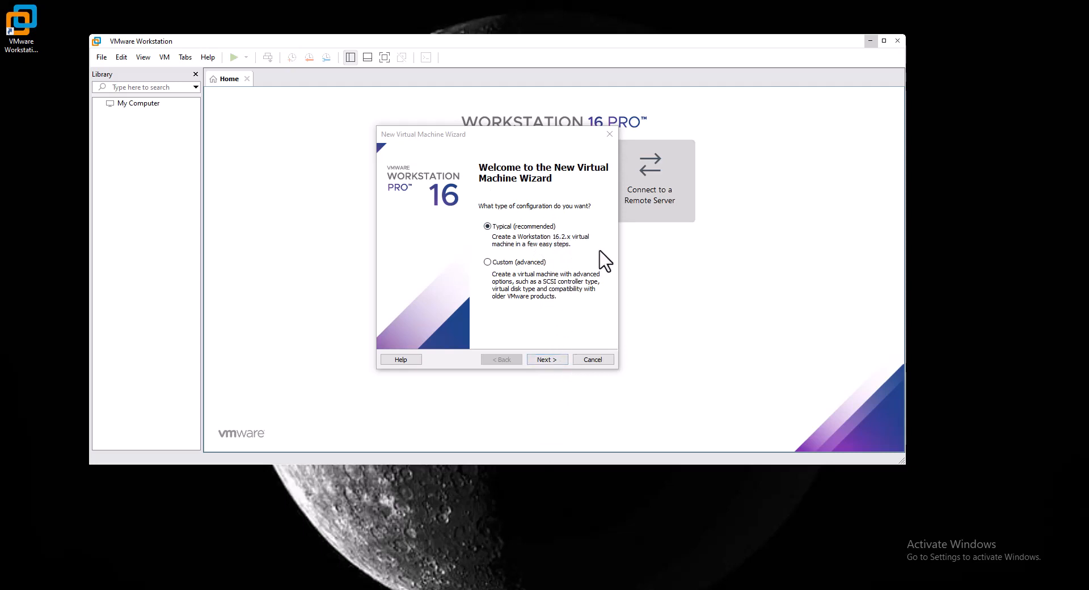
click(557, 361)
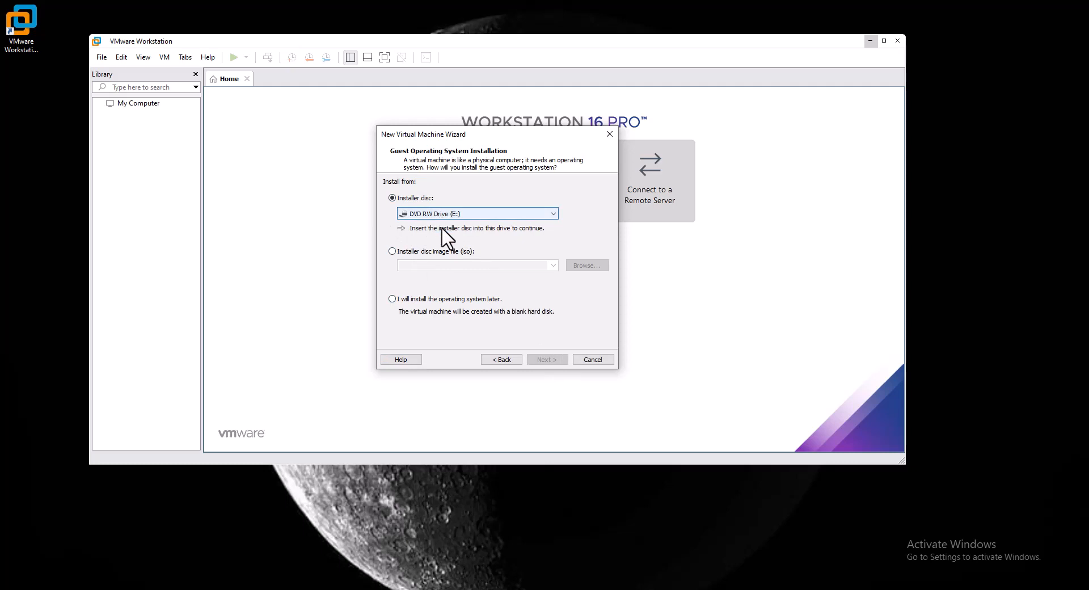
click(446, 252)
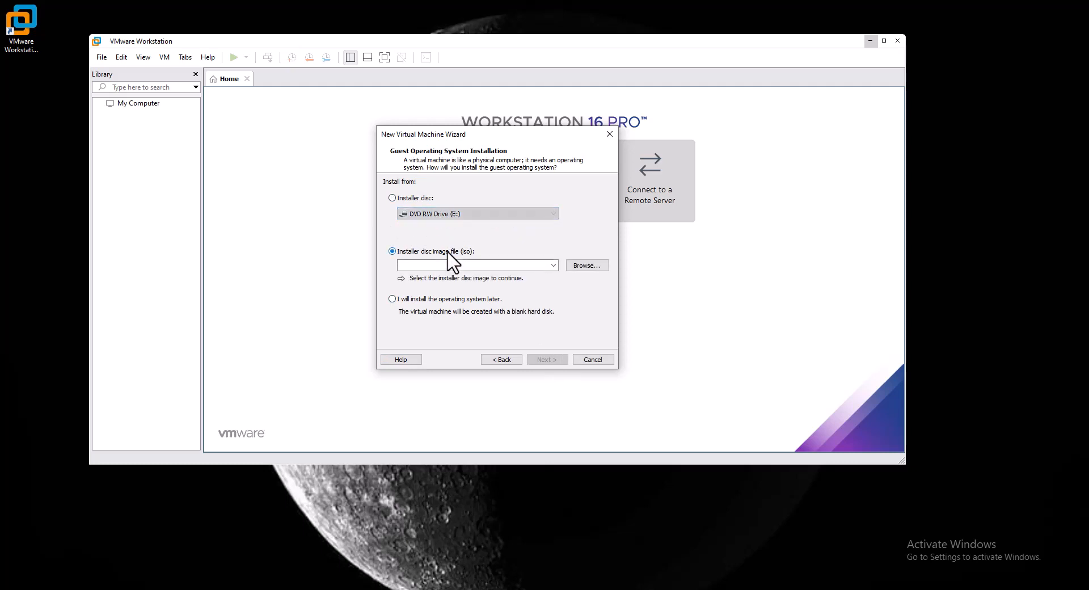
click(452, 300)
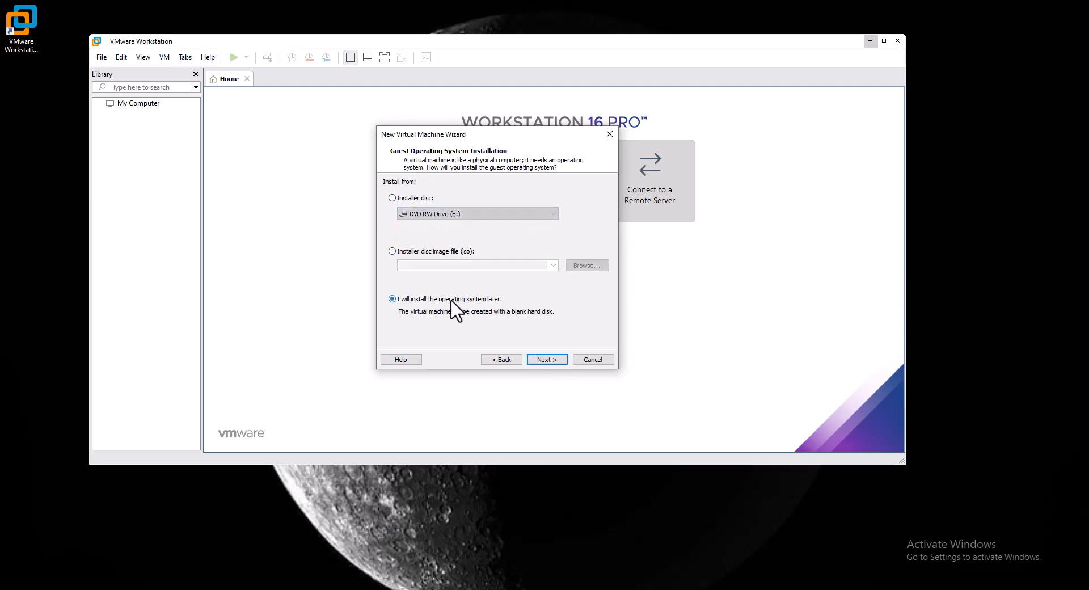
click(550, 362)
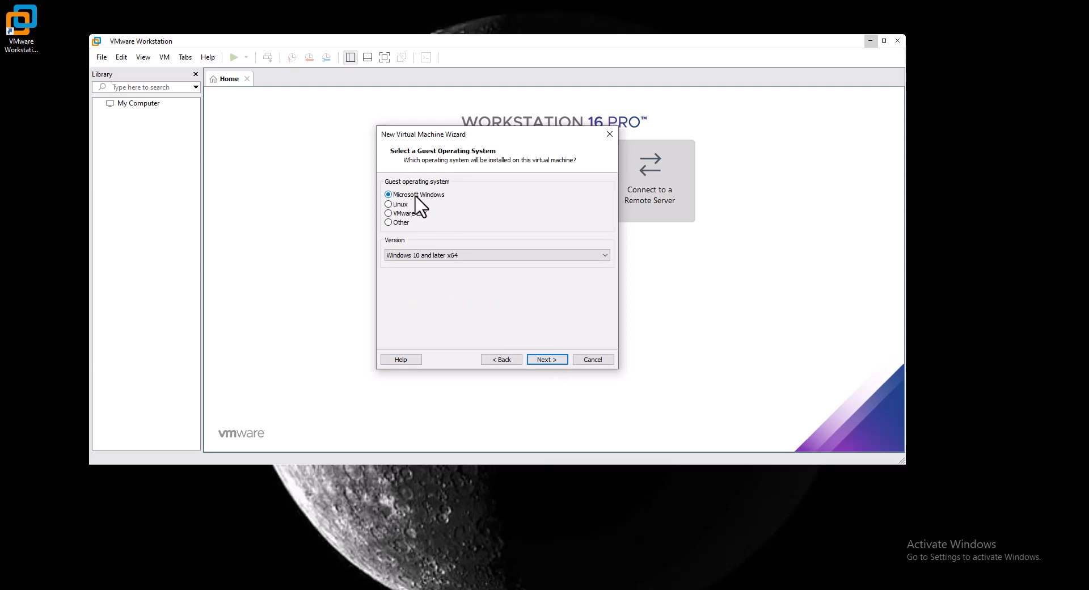
Browse the Windows and Other version lists, leaving Other on MS-DOS.
click(451, 255)
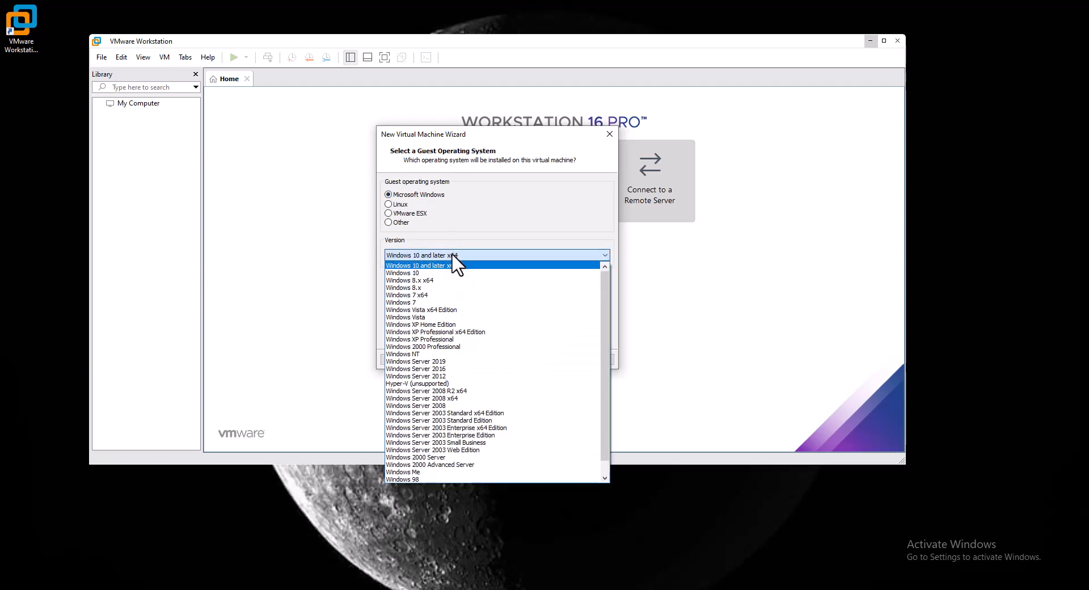
click(452, 295)
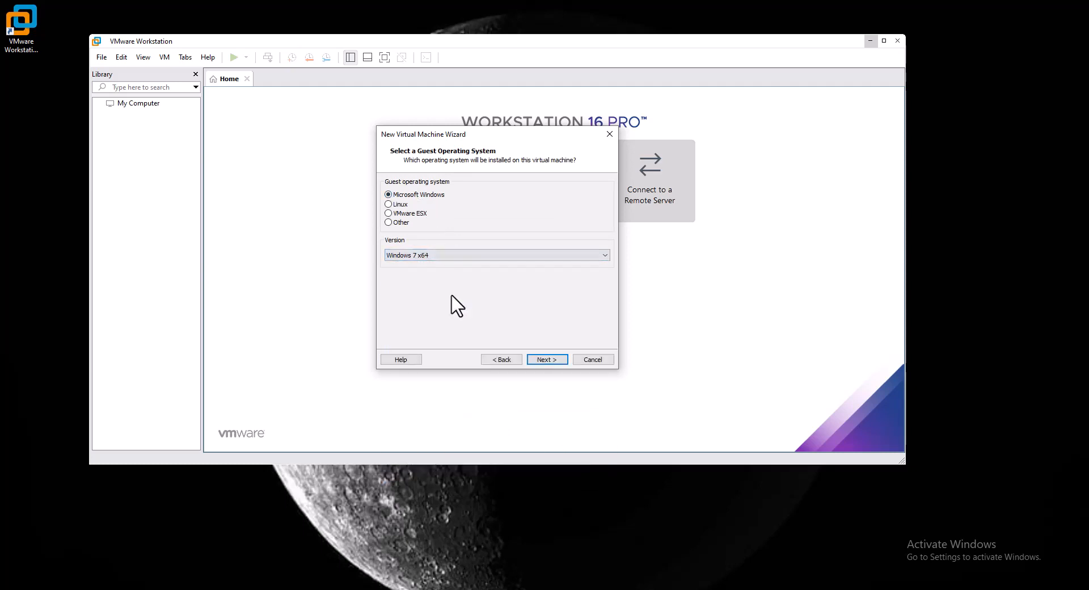
click(417, 215)
click(405, 223)
click(426, 256)
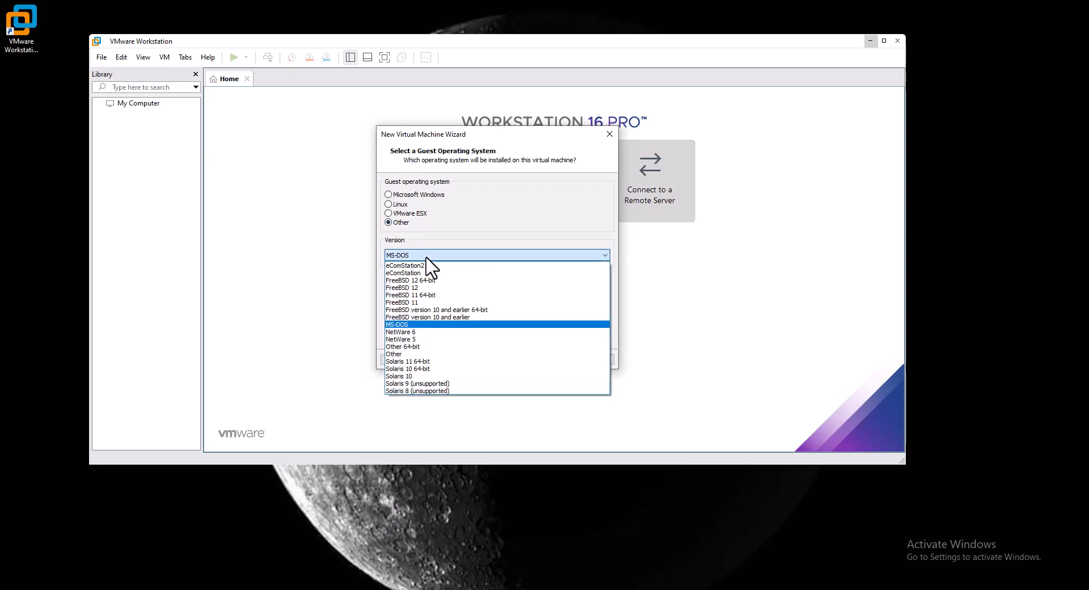
click(465, 232)
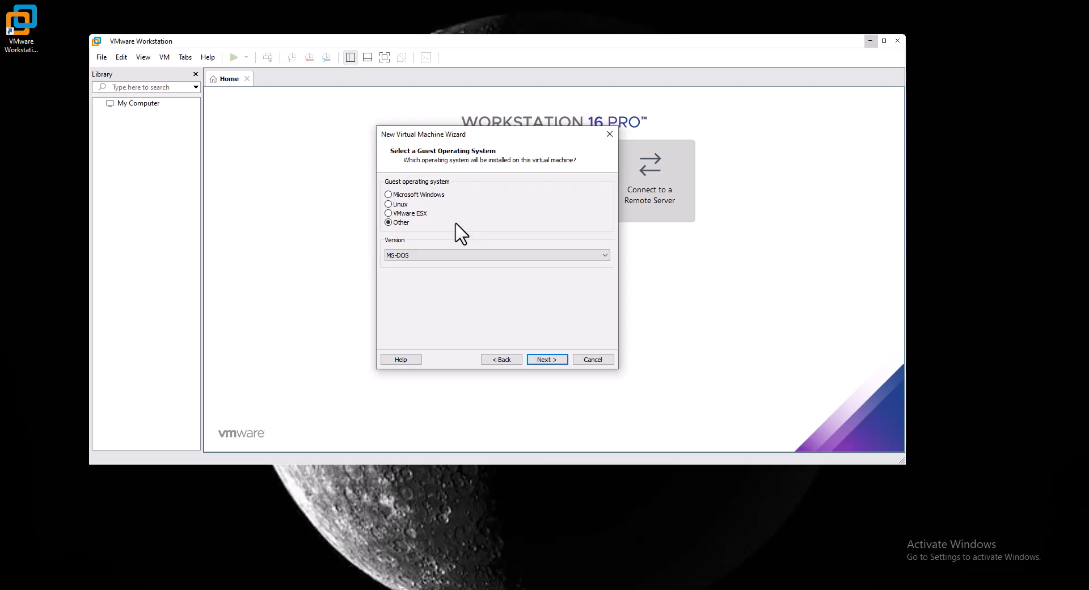
click(455, 254)
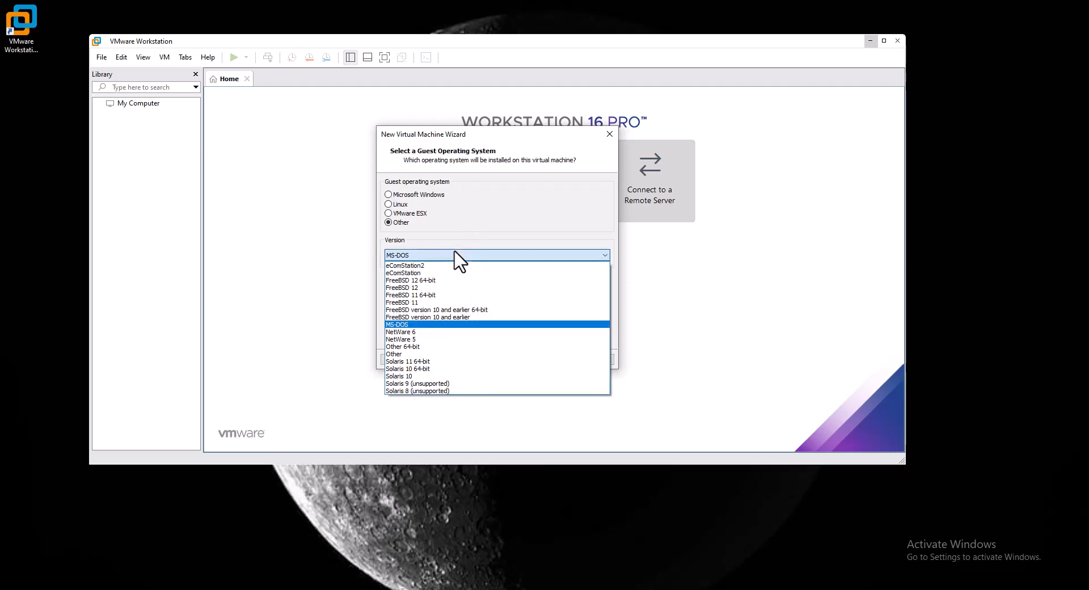
click(458, 258)
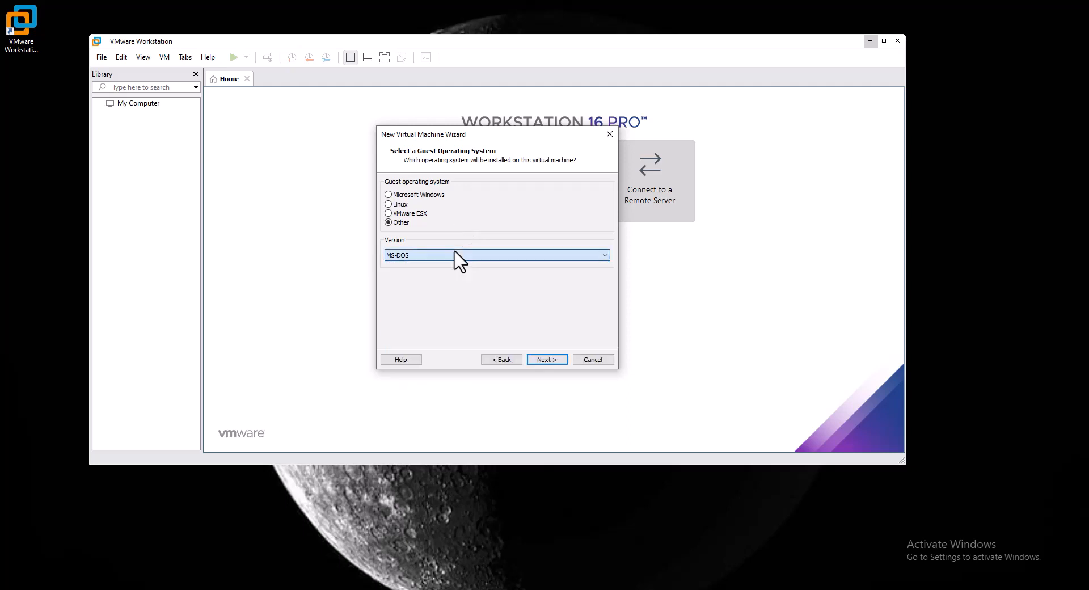
Set the guest type to VMware ESX, keeping version VMware ESXi 7 and later.
click(405, 214)
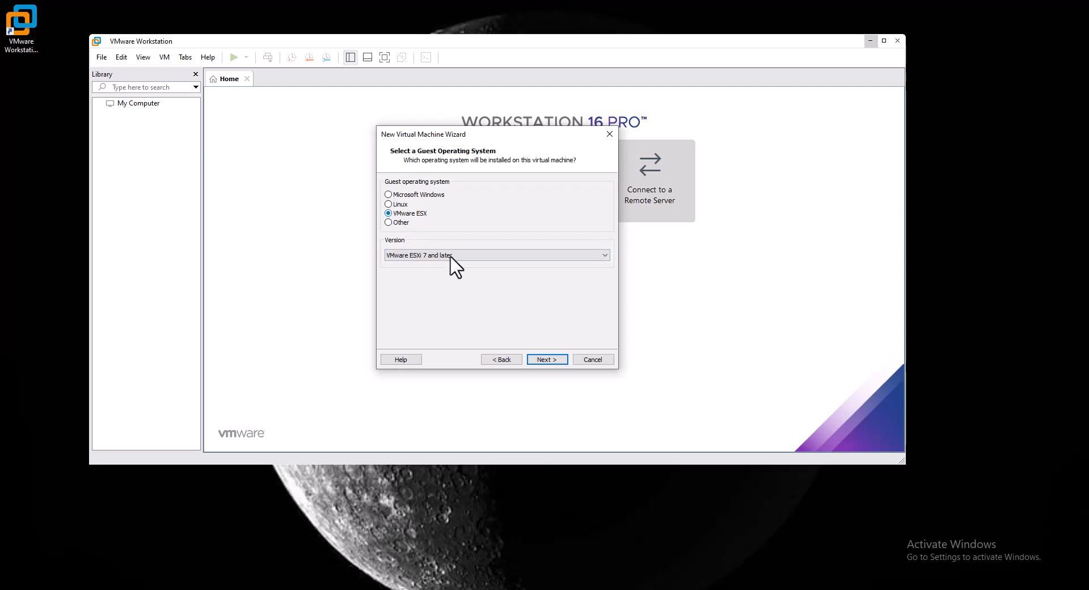
click(408, 257)
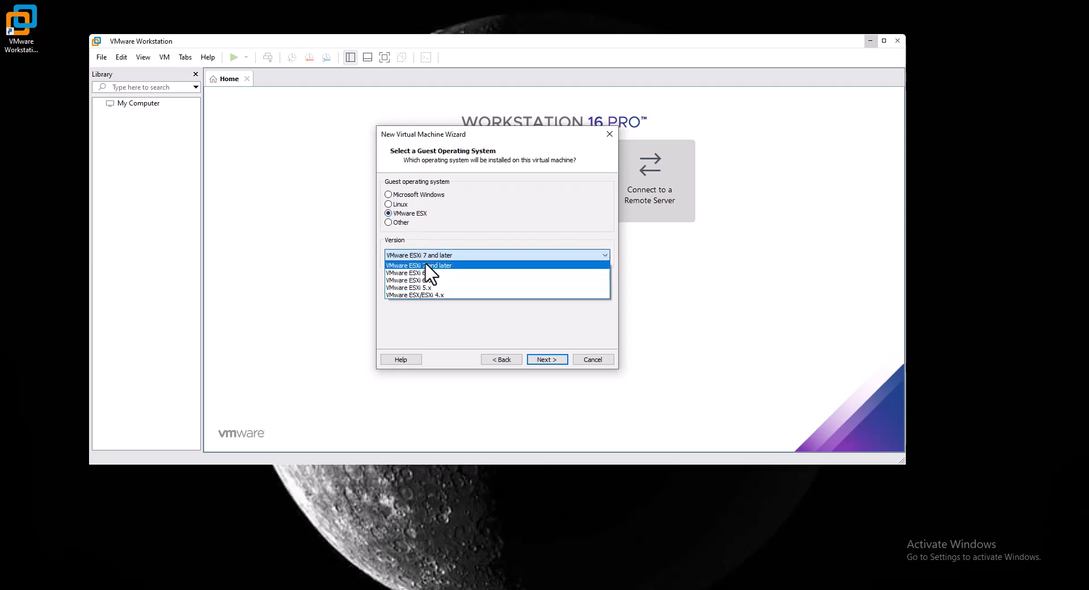
click(427, 257)
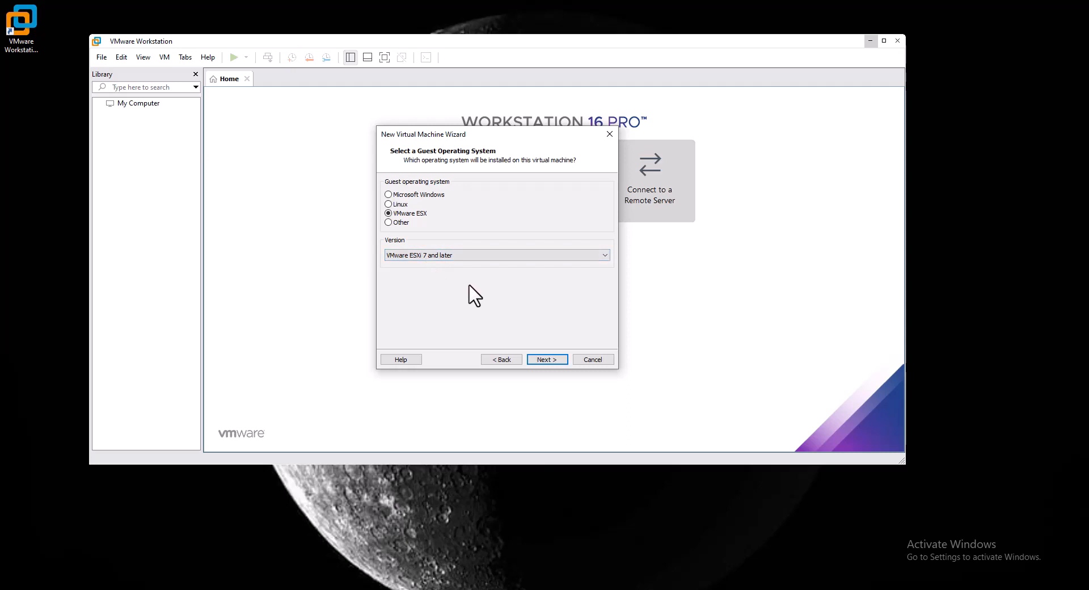
Check the Linux version list without changing it.
click(389, 205)
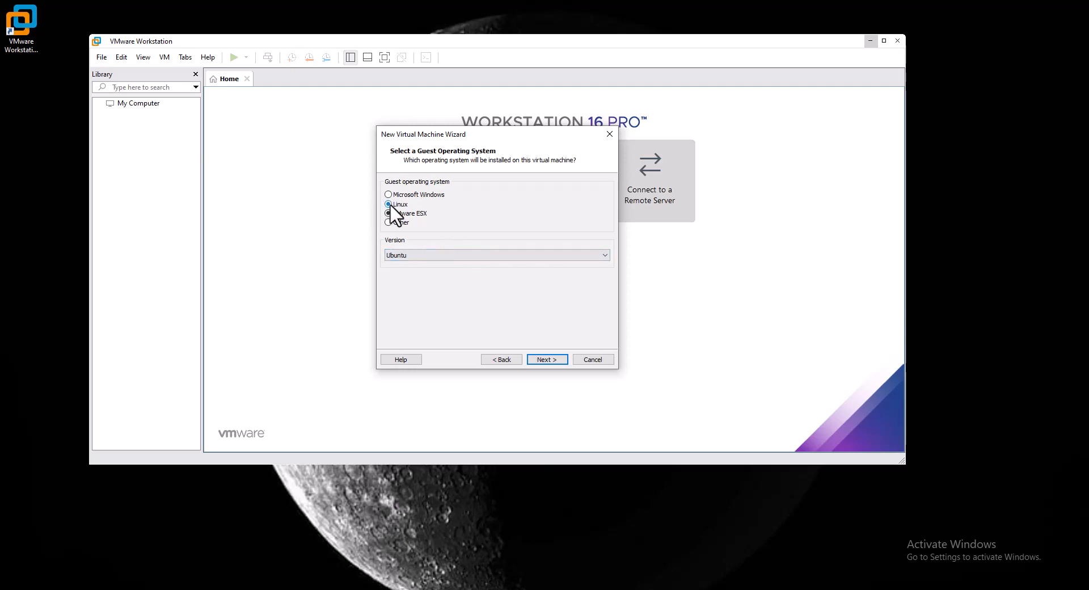
click(463, 256)
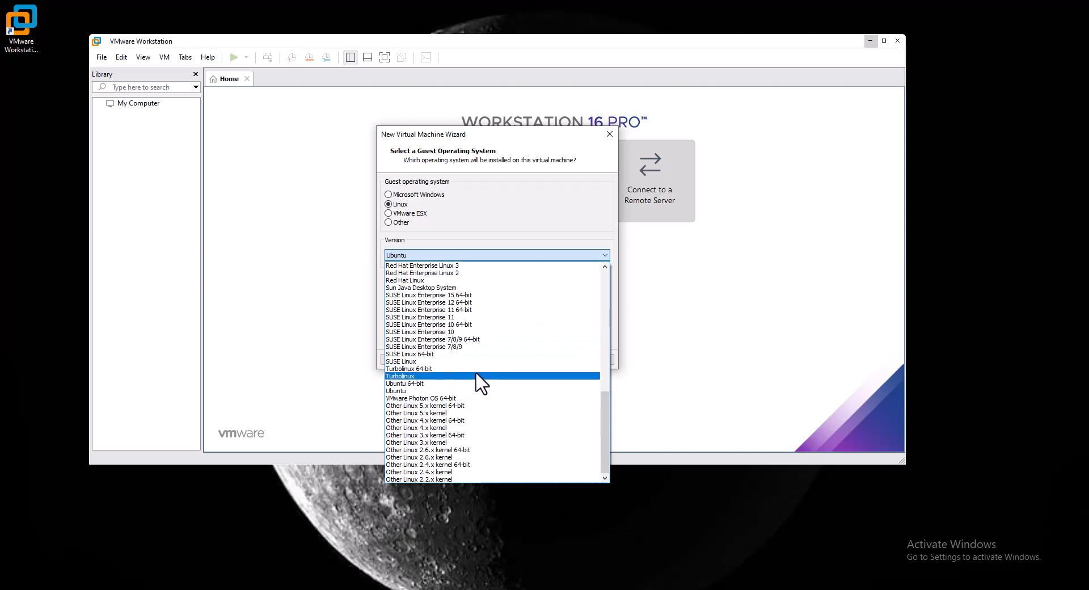
click(482, 223)
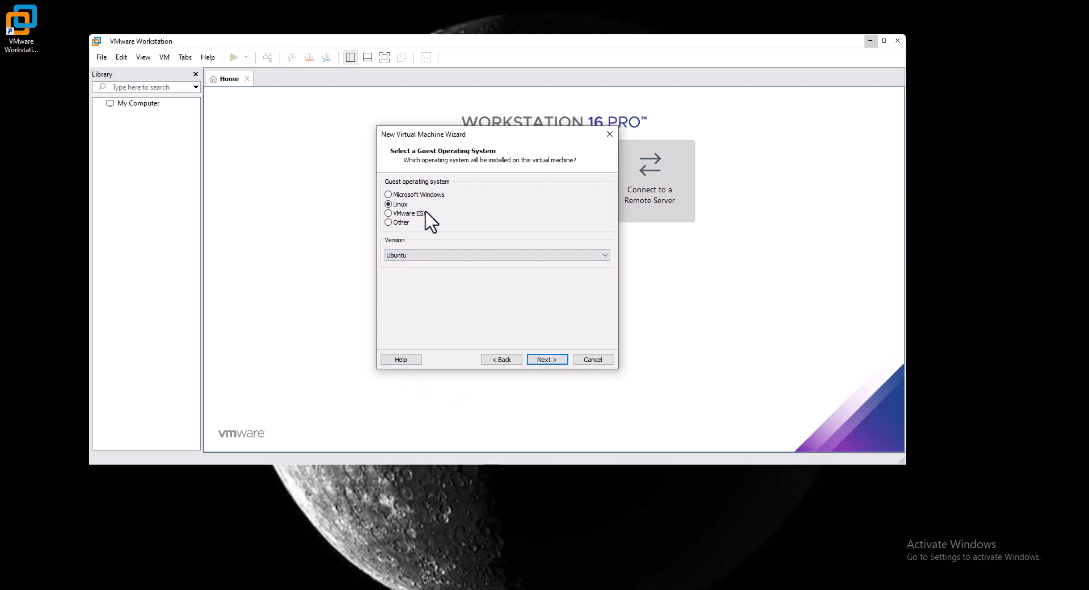
Choose Microsoft Windows, version Windows 7 x64, and continue to naming.
click(408, 194)
click(450, 255)
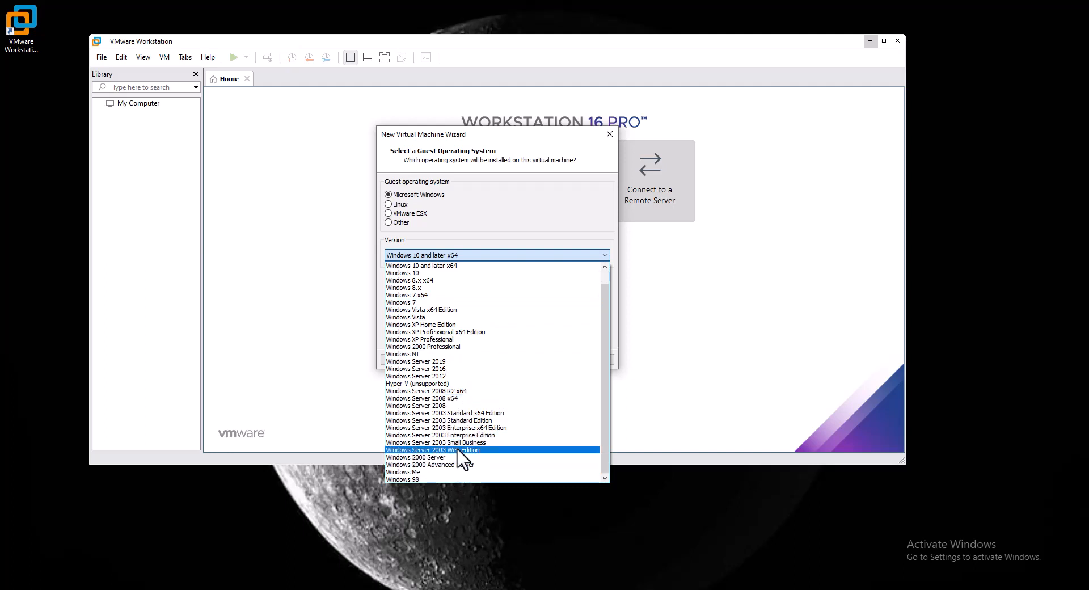
scroll(453, 454, down, 1)
scroll(464, 459, up, 1)
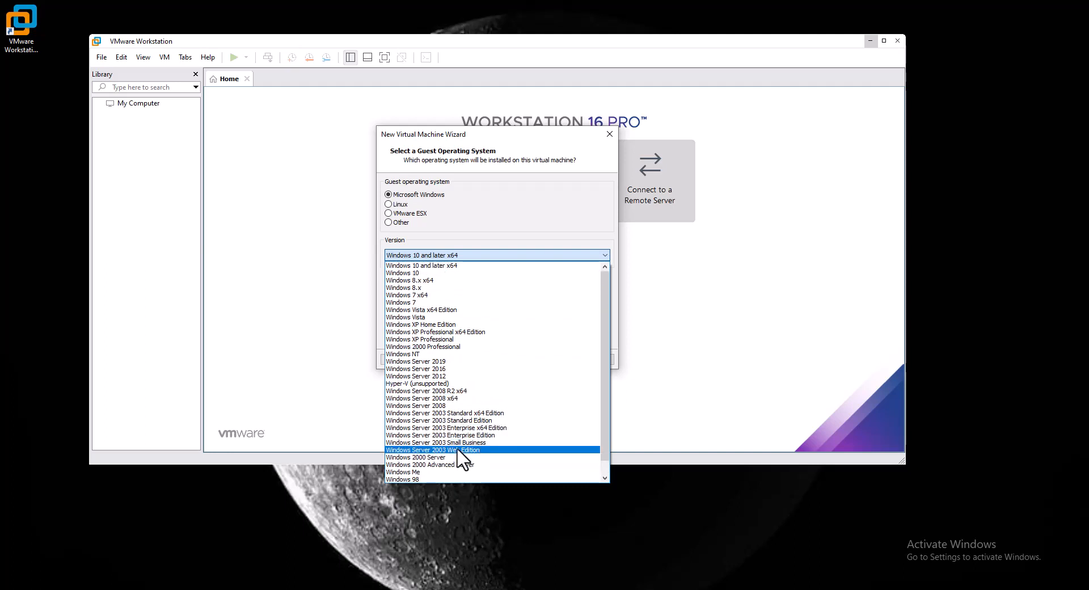
click(426, 295)
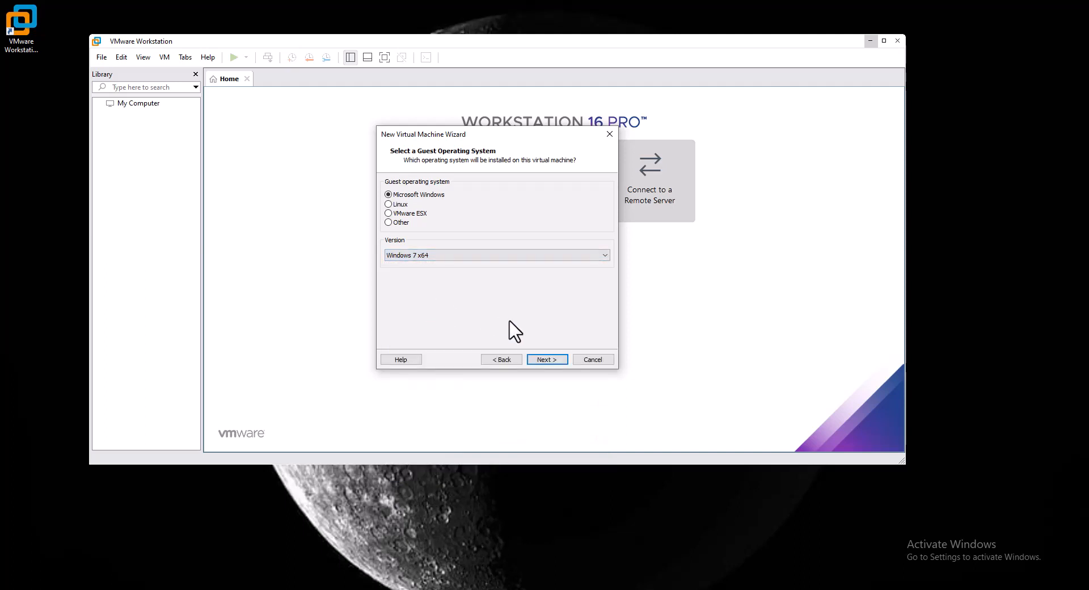
click(547, 359)
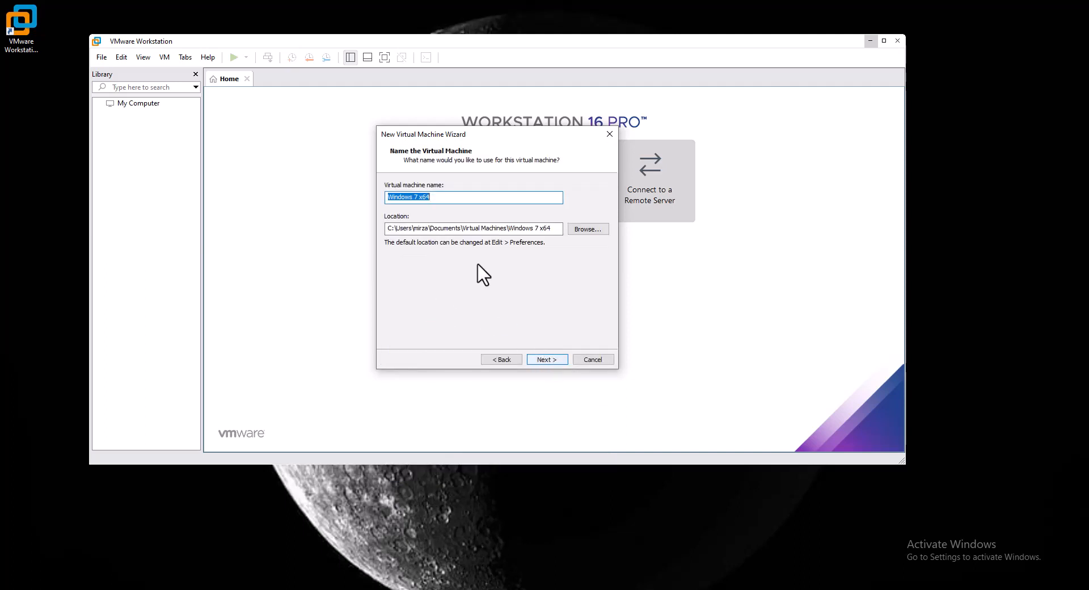
Name the virtual machine Windows-7 and begin choosing its location folder.
click(441, 199)
click(588, 229)
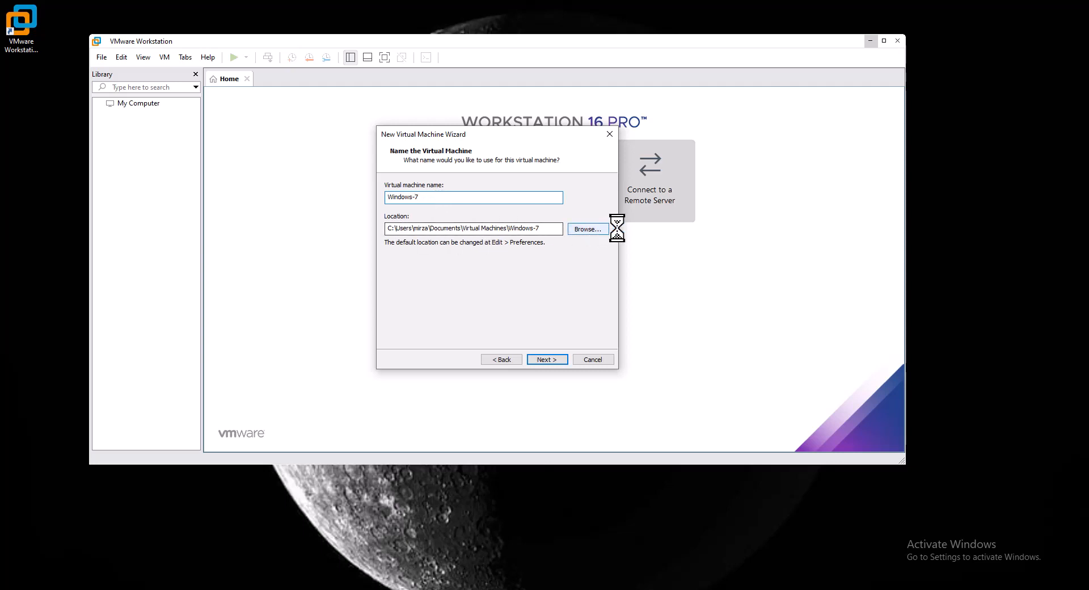
Create a VM folder on New Volume (D:) and set the location to D:\VM.
scroll(501, 297, down, 1)
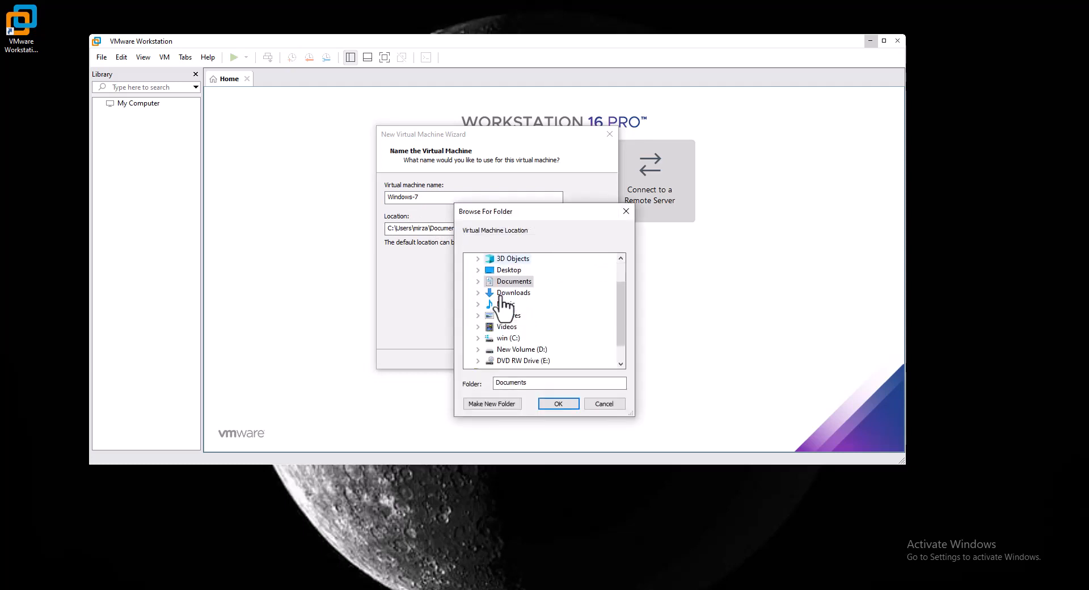
scroll(518, 301, up, 1)
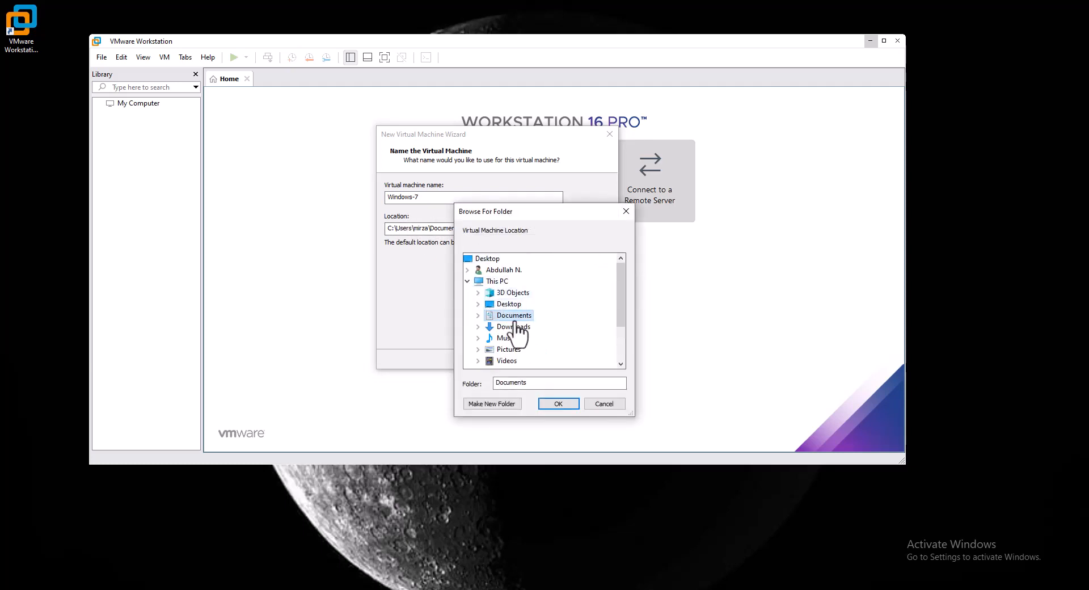
drag(545, 211, 659, 187)
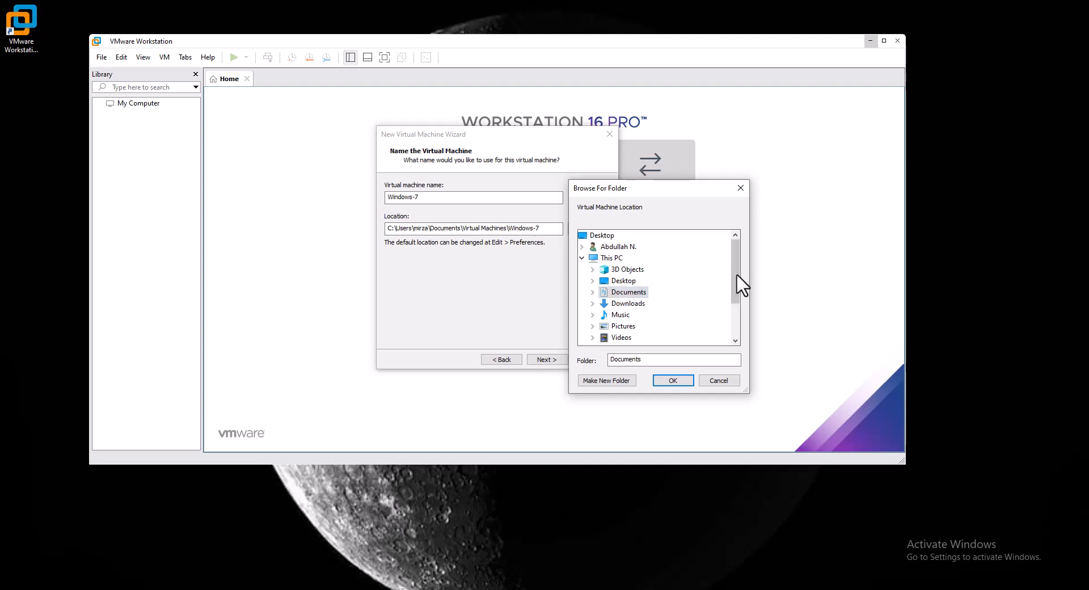
drag(736, 284, 743, 312)
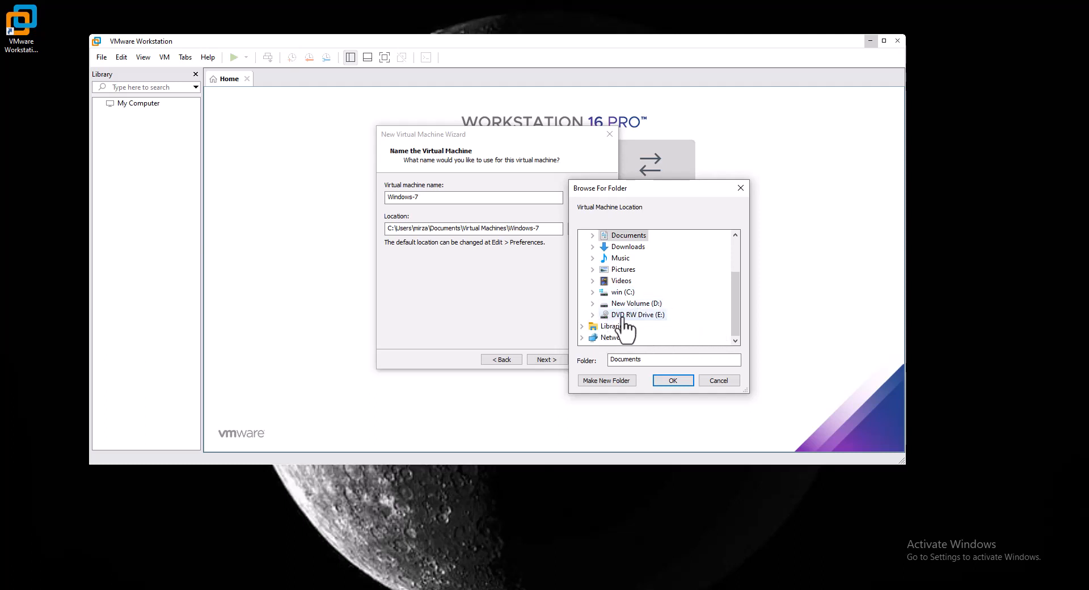
click(593, 304)
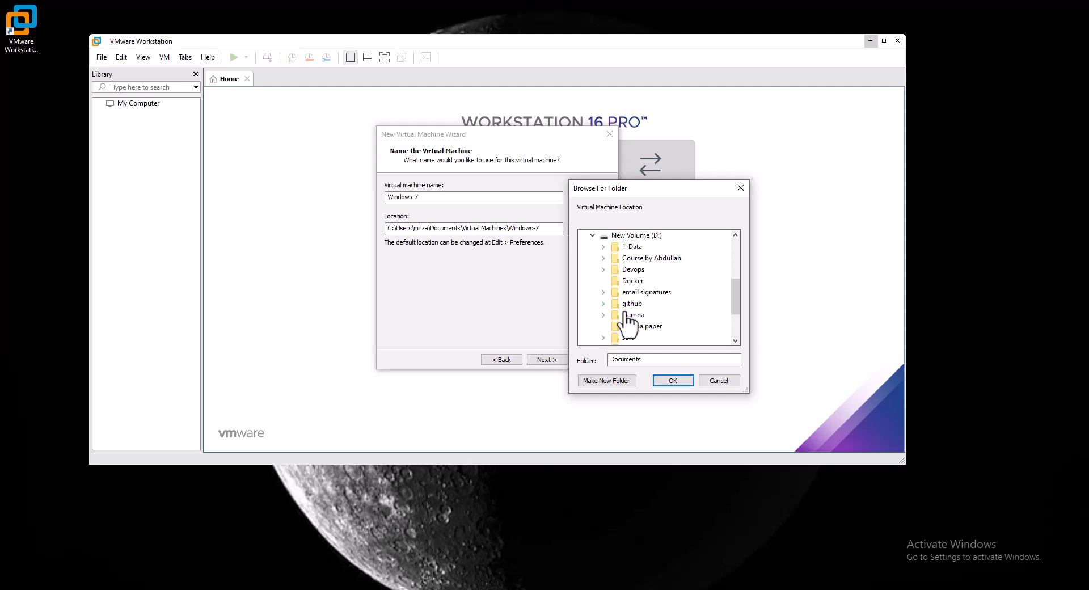
click(645, 236)
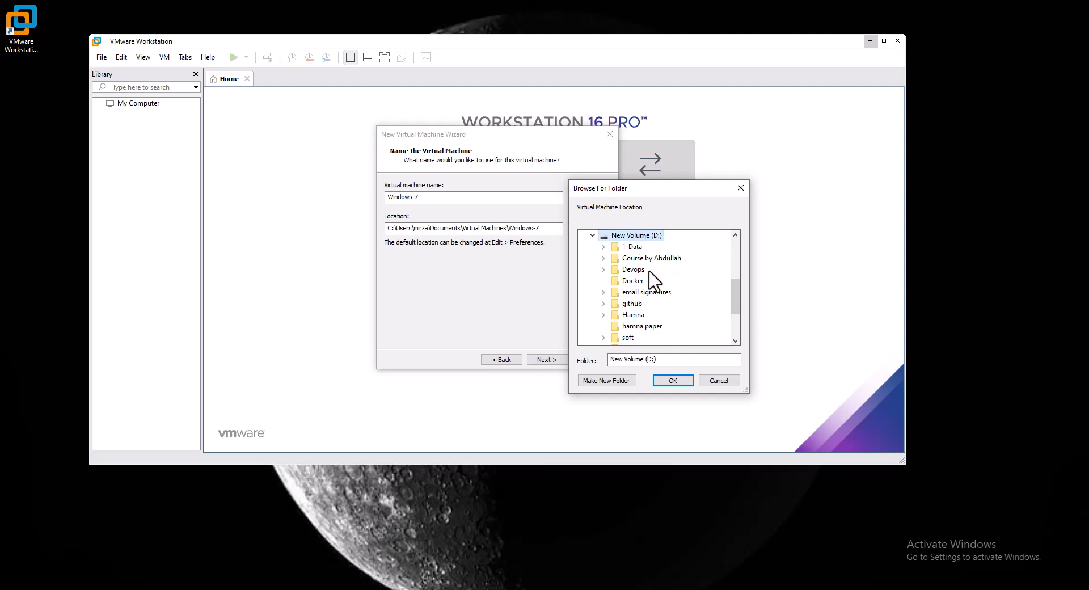
click(607, 380)
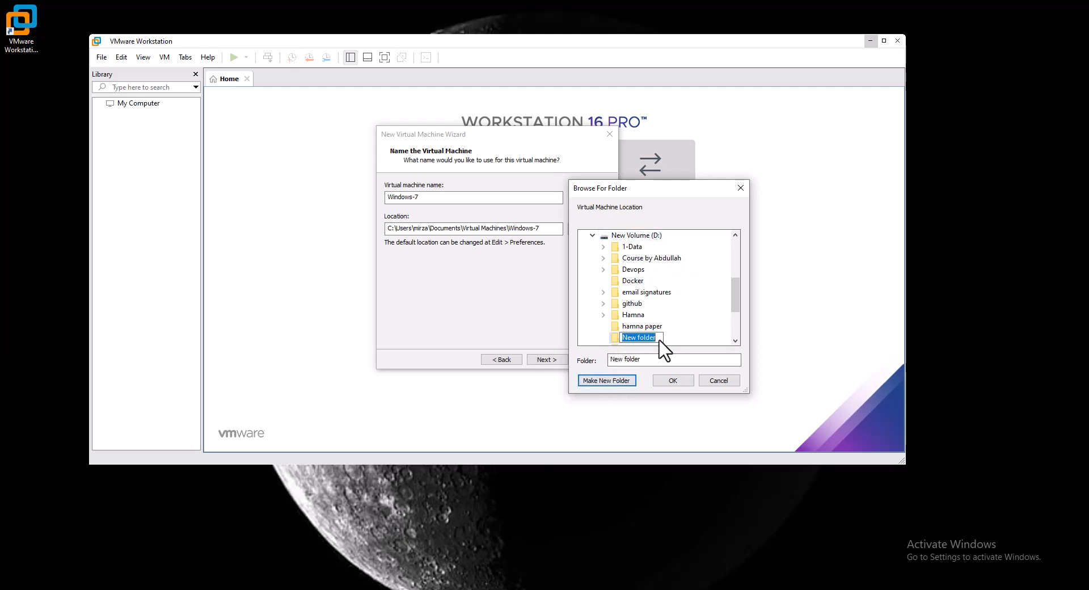
text(VM)
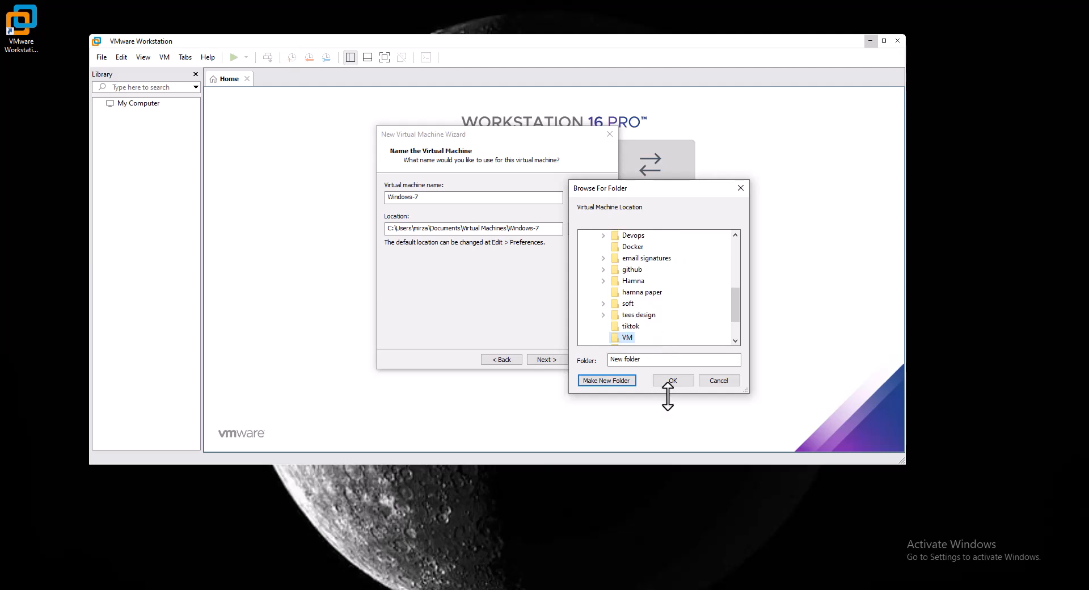
click(627, 338)
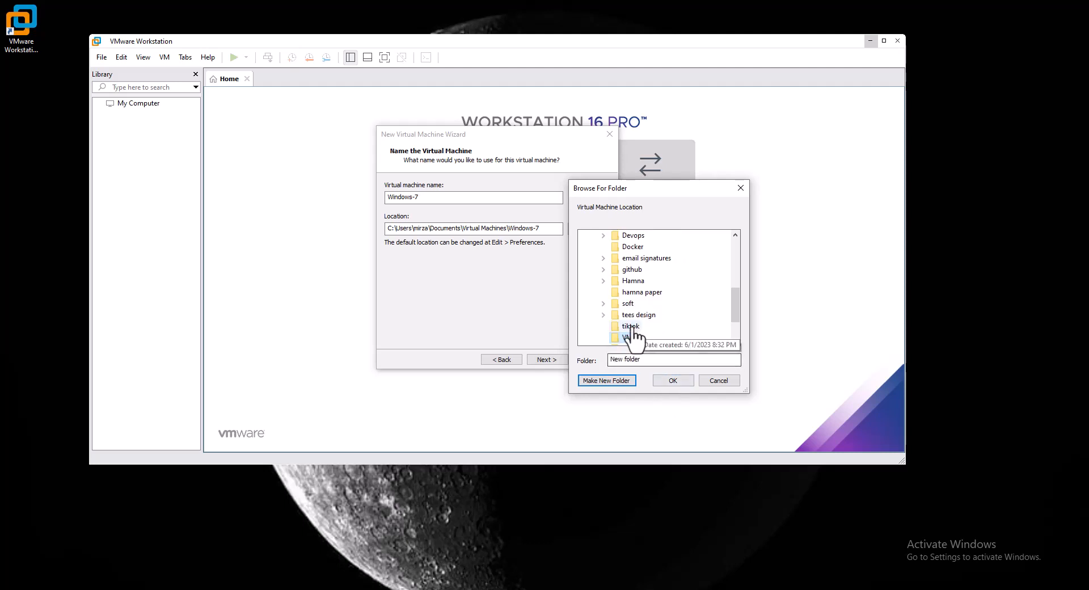
click(675, 380)
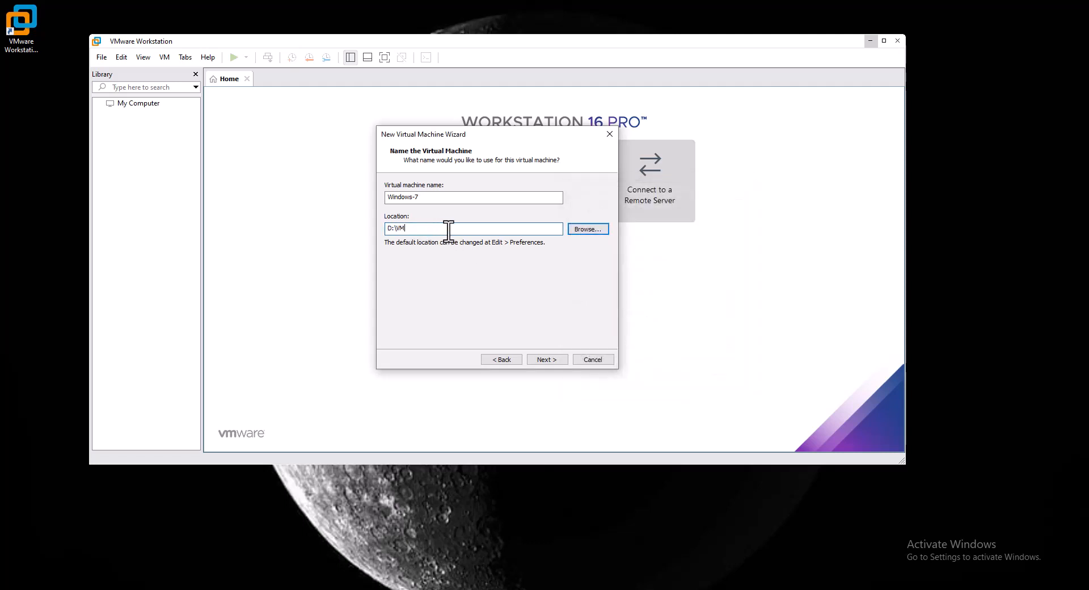
Advance to the disk capacity page proposing 50 GB, then bring up the taskbar menu.
click(557, 363)
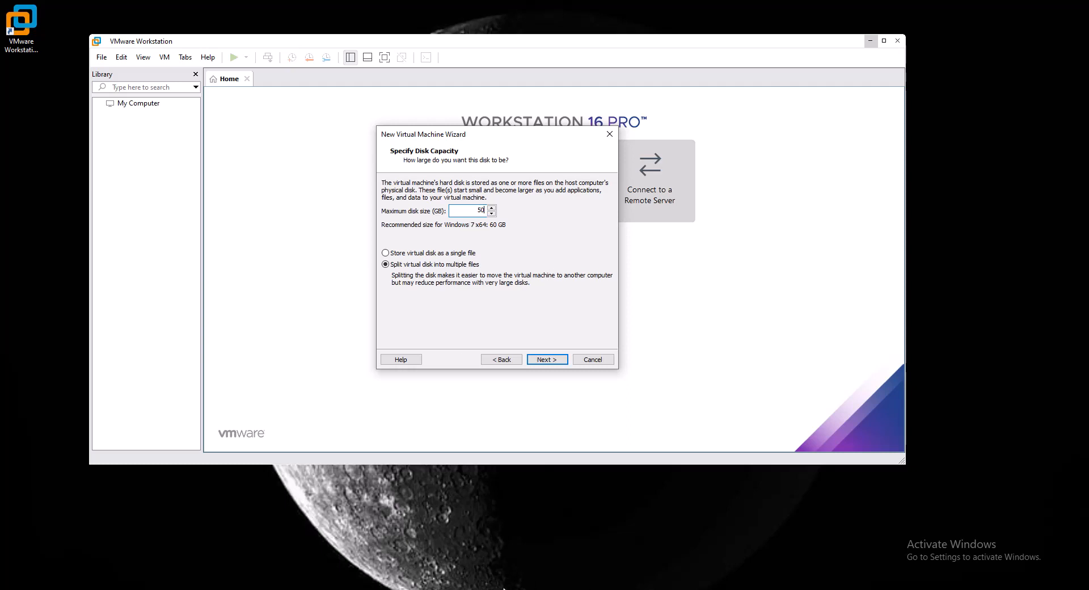
right_click(557, 589)
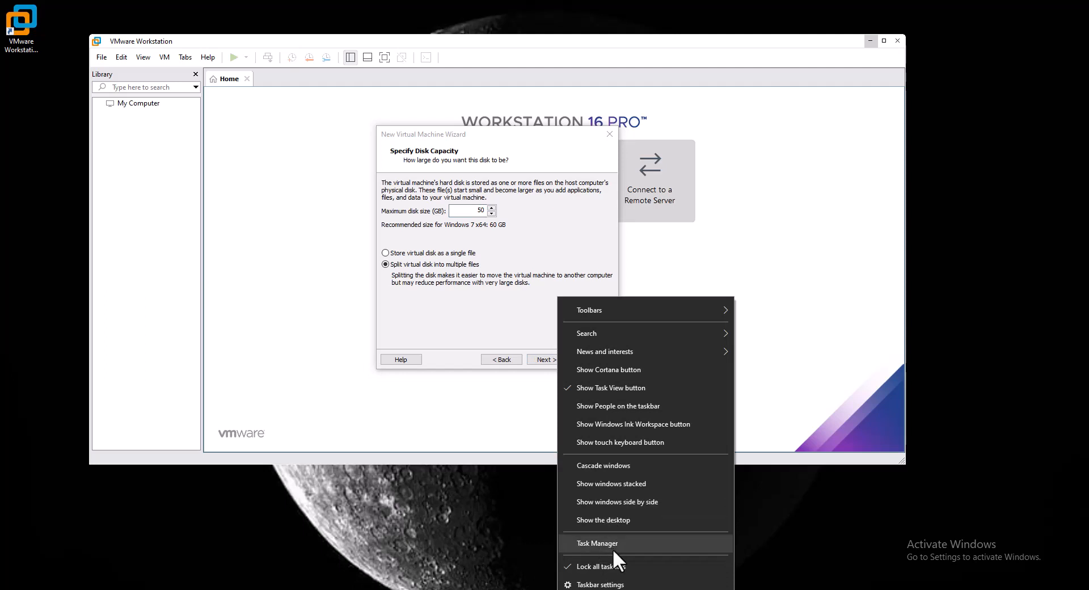
Show Disk 0 (C: D:) in Task Manager's Performance view, placed beside the wizard.
click(613, 549)
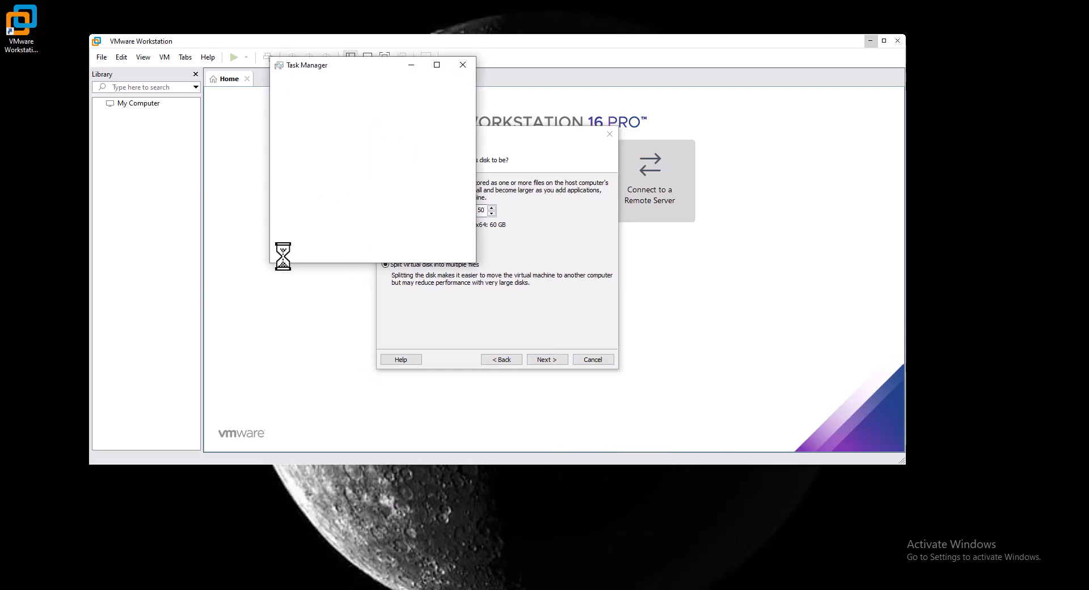
click(278, 254)
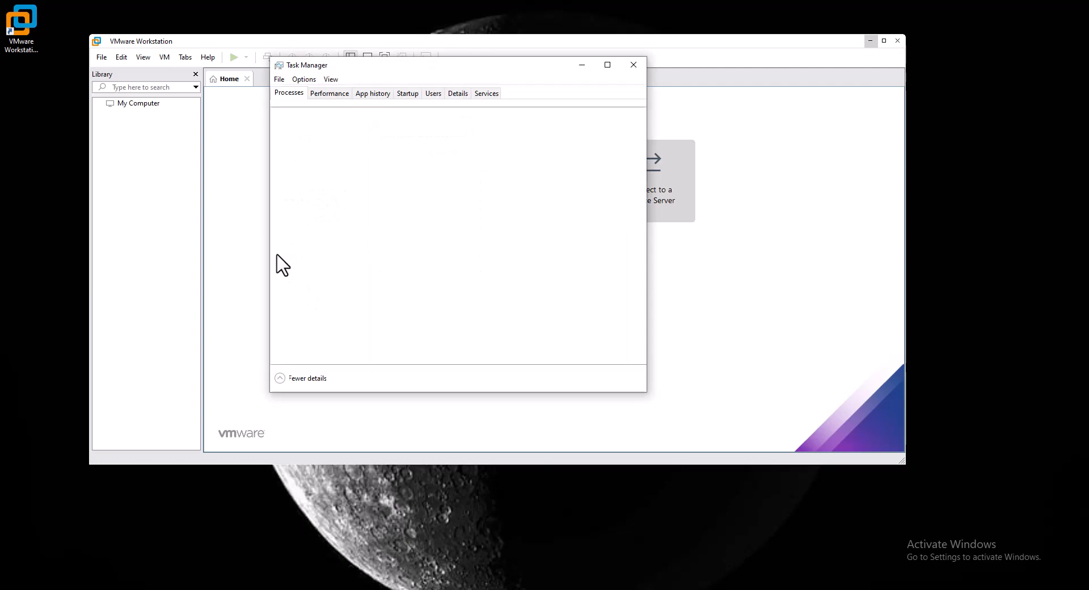
click(339, 94)
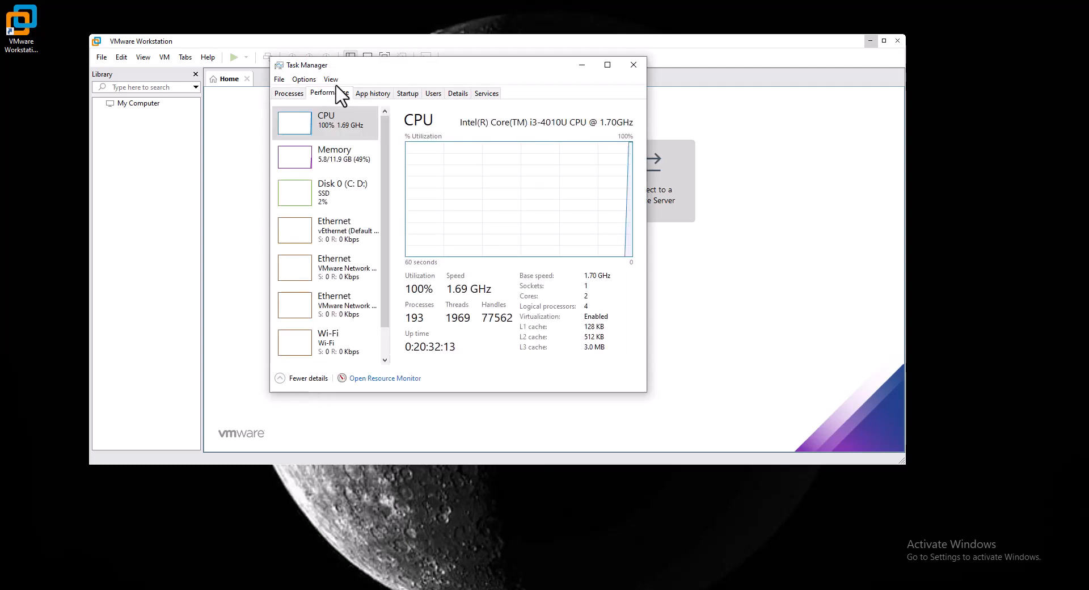
click(357, 194)
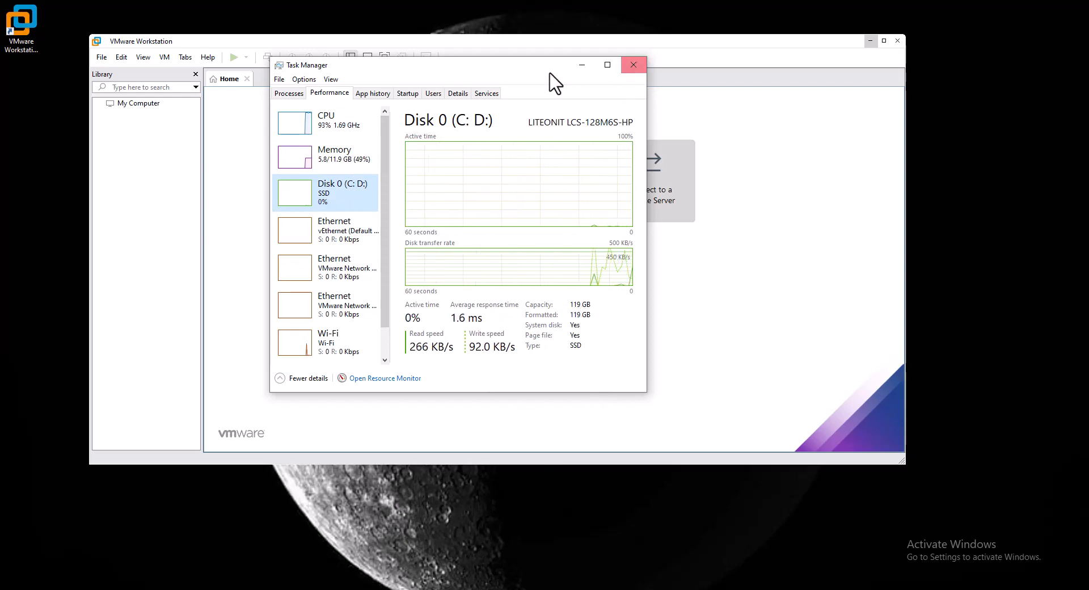
drag(538, 70, 800, 127)
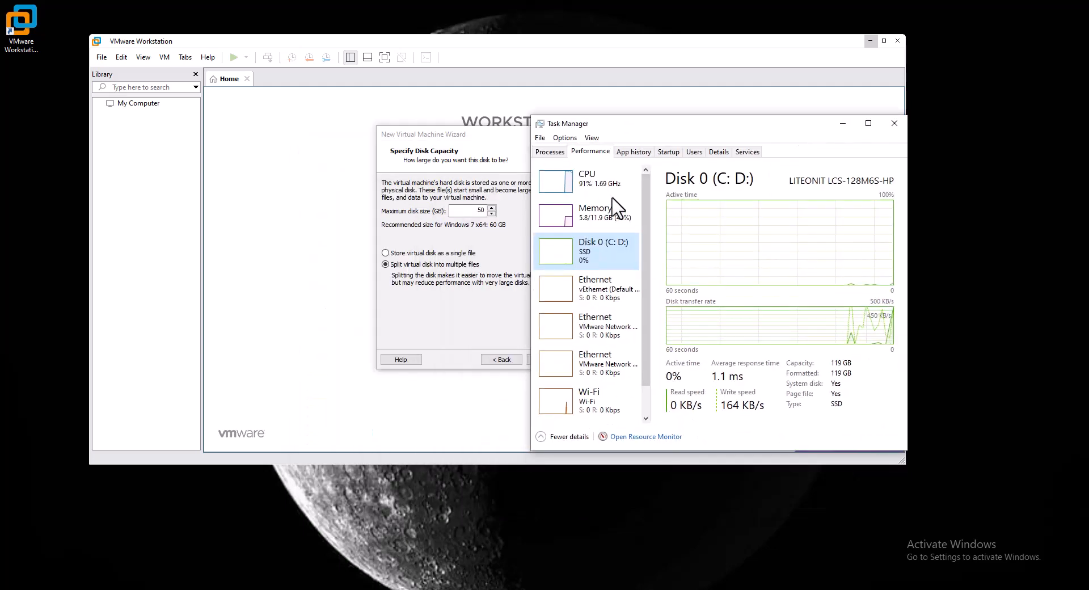
Store the 1000 GB virtual disk as a single file and finish creating Windows-7.
drag(477, 211, 504, 214)
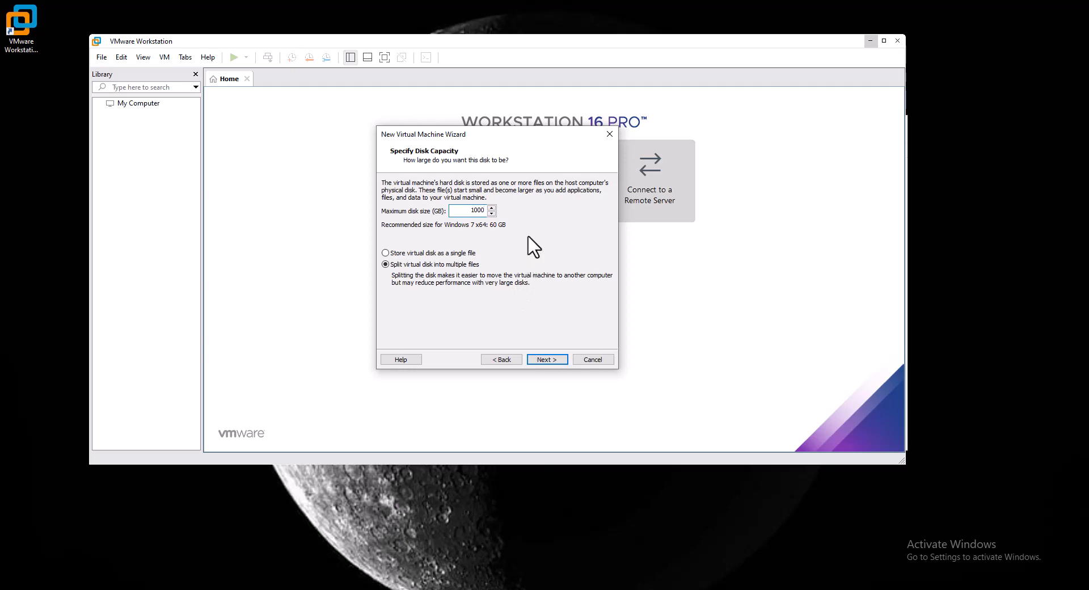
click(390, 253)
click(555, 360)
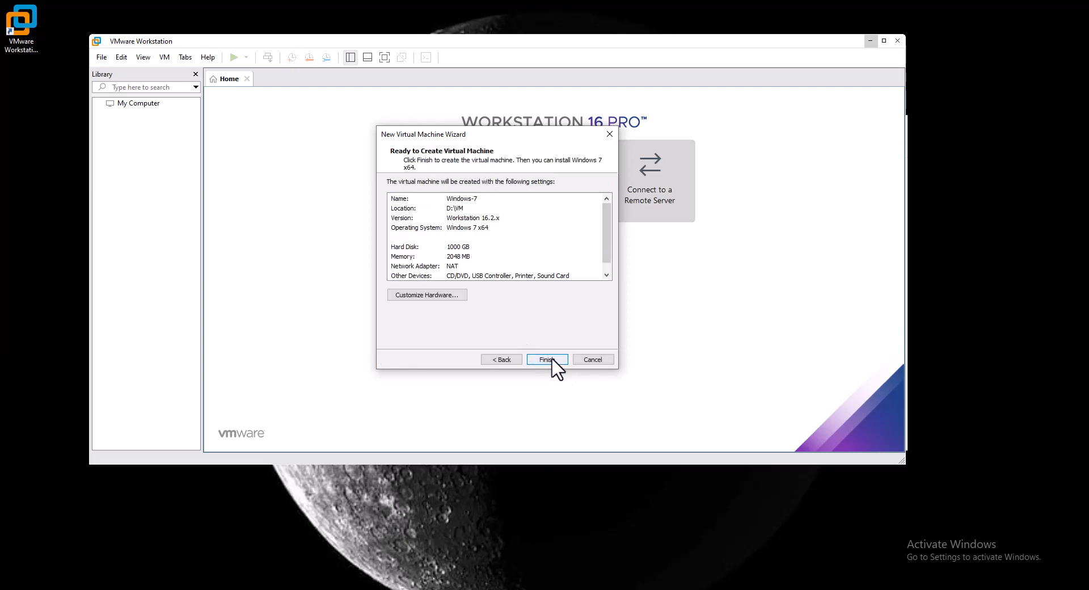
scroll(520, 246, down, 1)
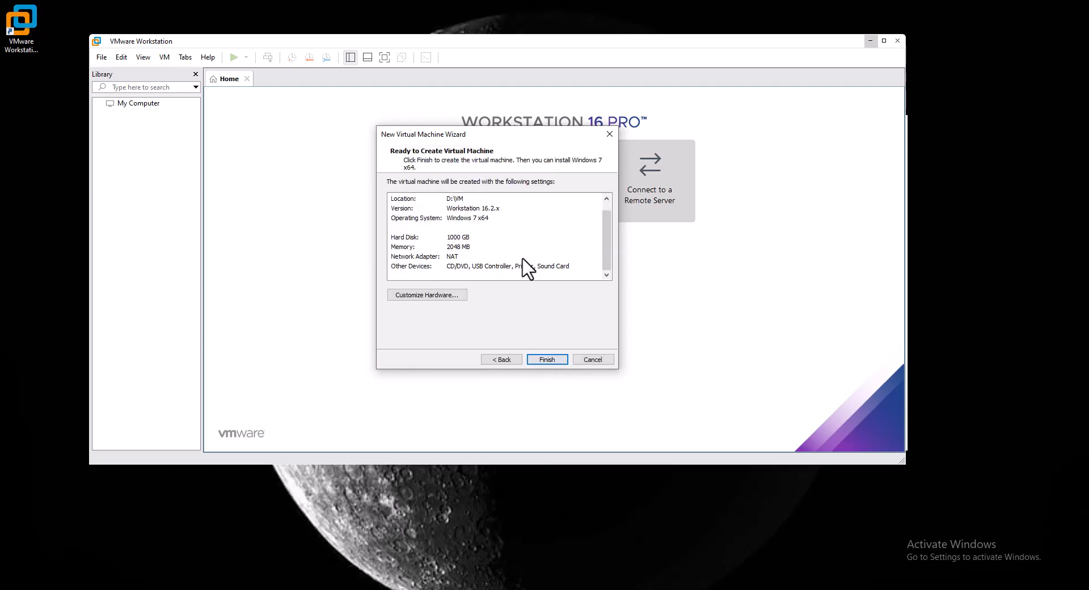
click(546, 361)
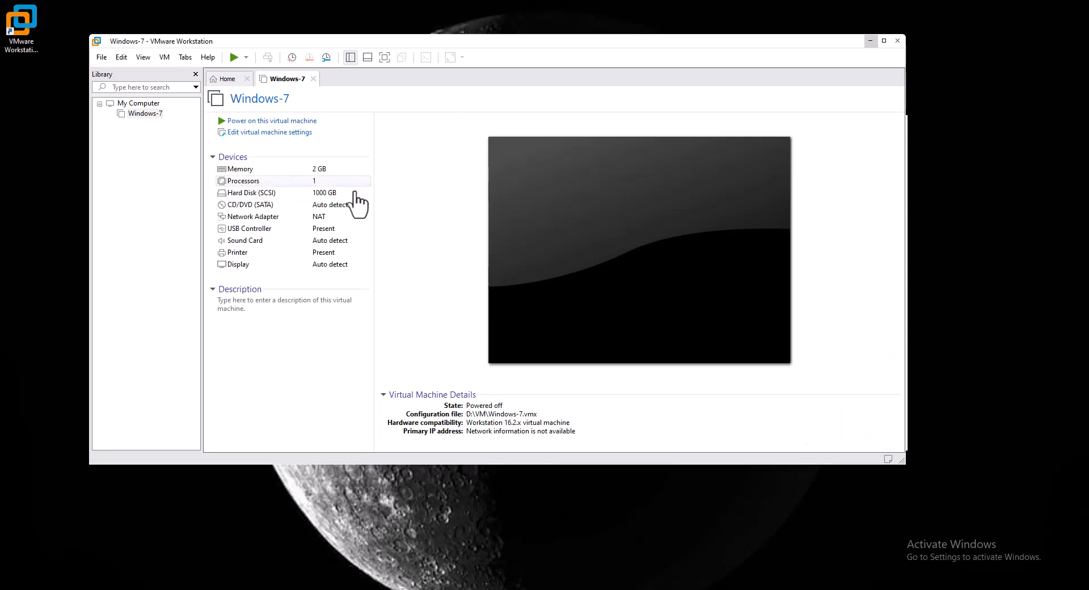
Bring Task Manager forward, then send it behind the Windows-7 machine summary.
click(497, 589)
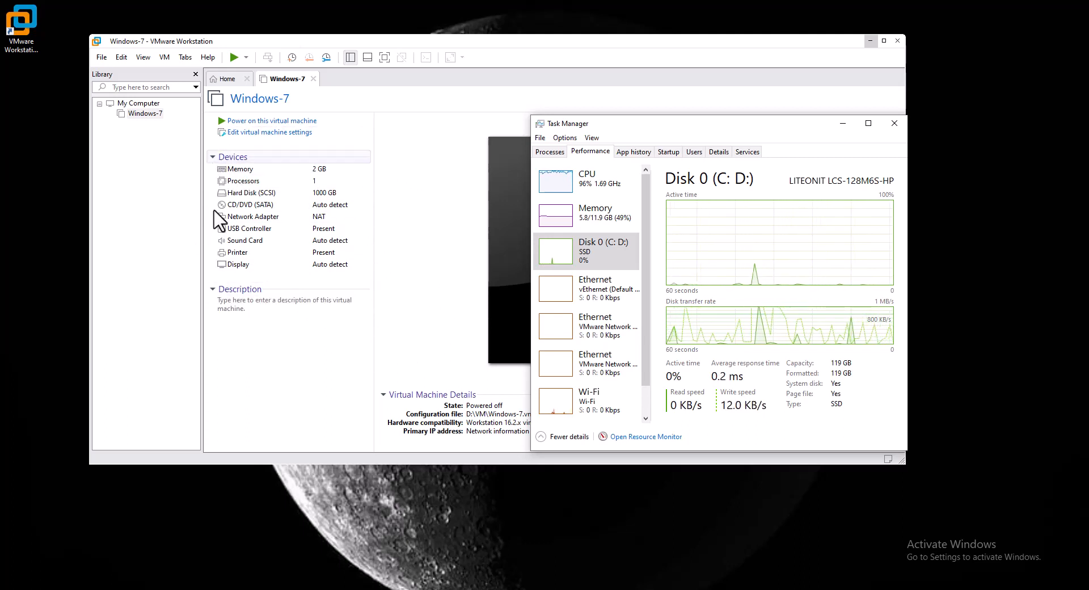
click(412, 250)
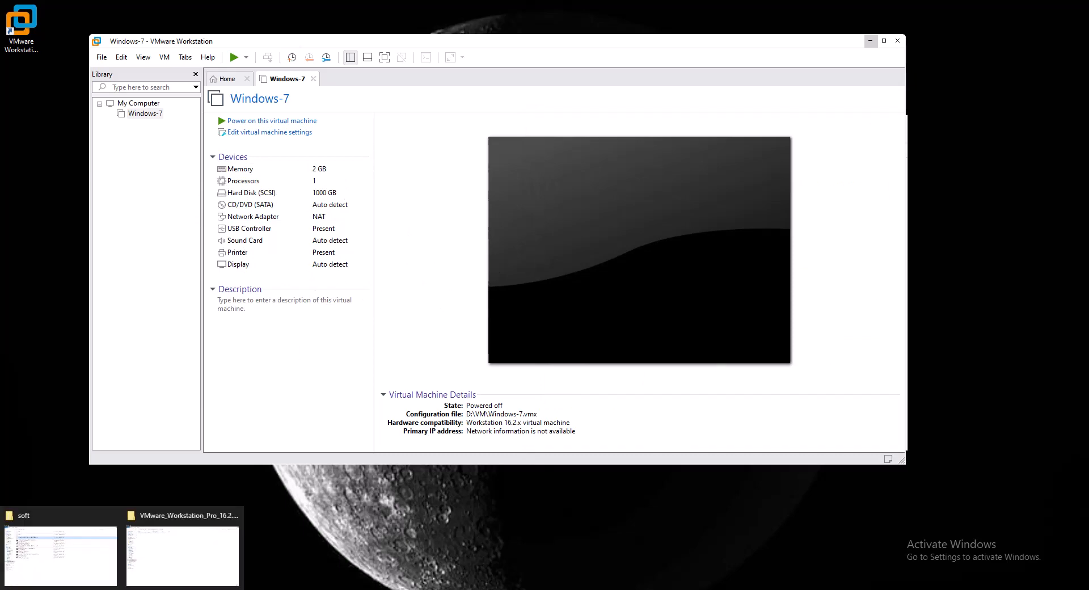
In Explorer, go from the soft folder up to New Volume (D:) and into the VM folder.
click(105, 575)
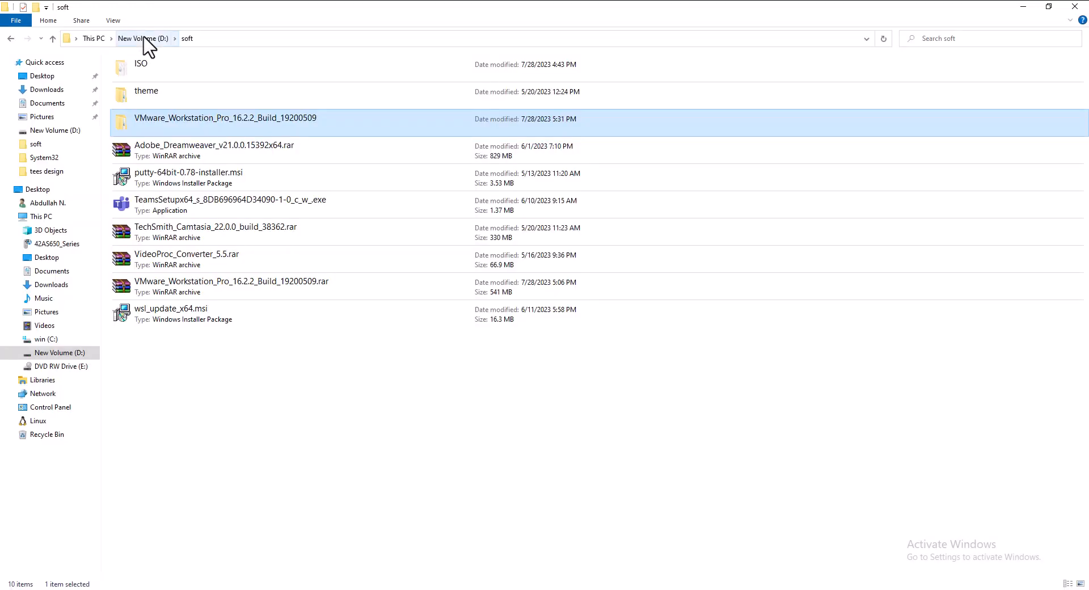
click(143, 39)
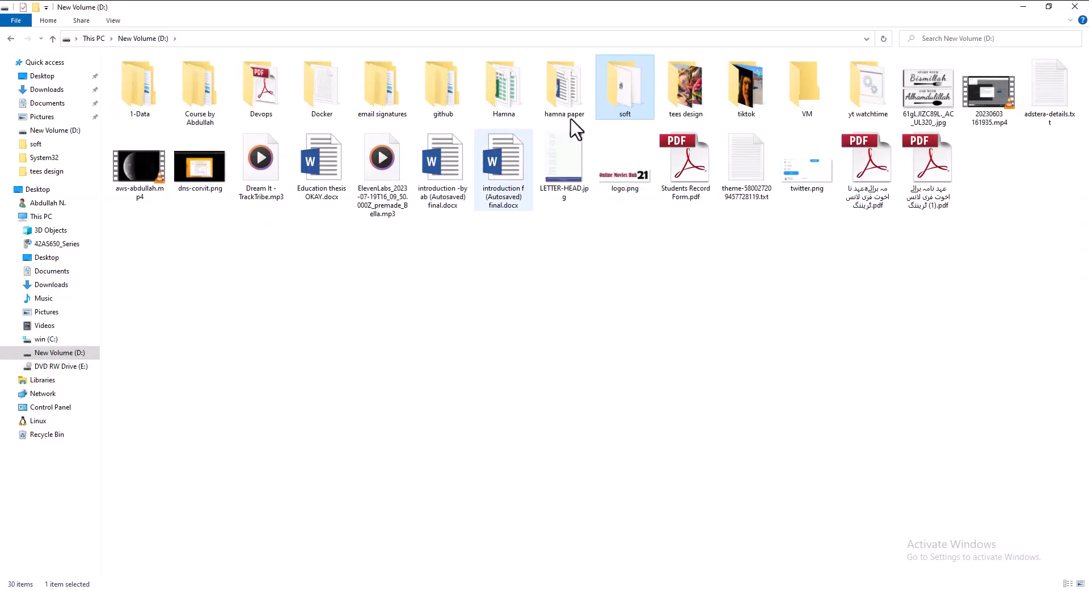
click(94, 40)
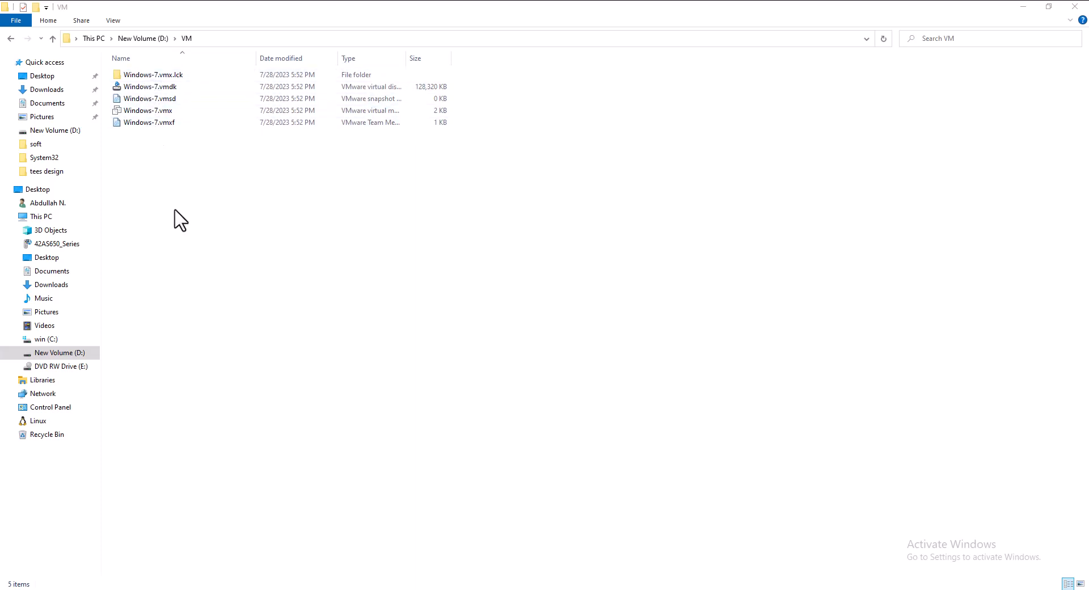
Select all five Windows-7 machine files and confirm in Properties that they total 125 MB.
key(ctrl+a)
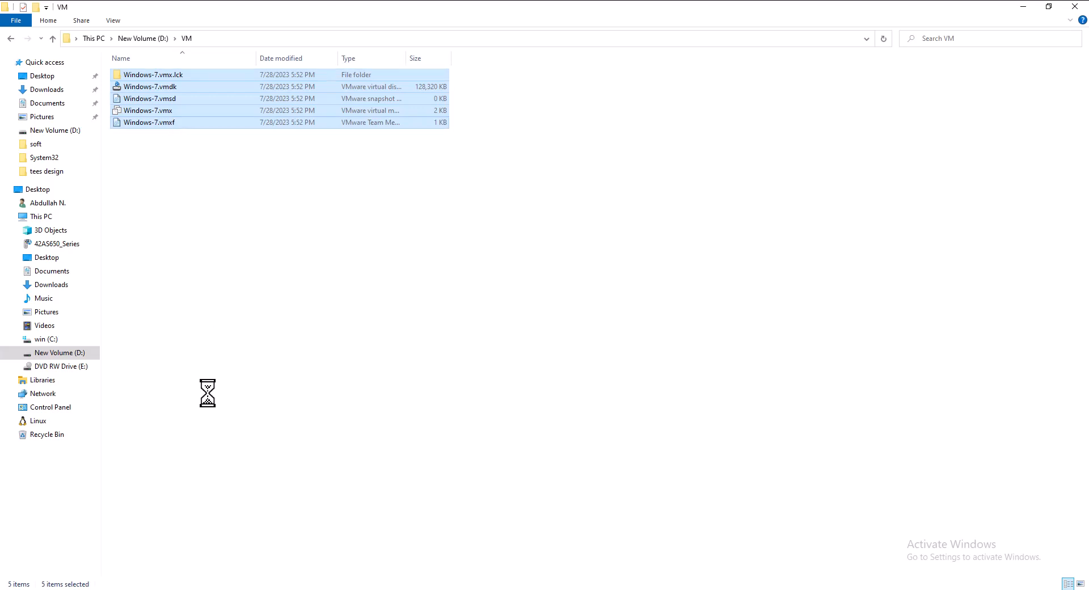
key(shift+F10)
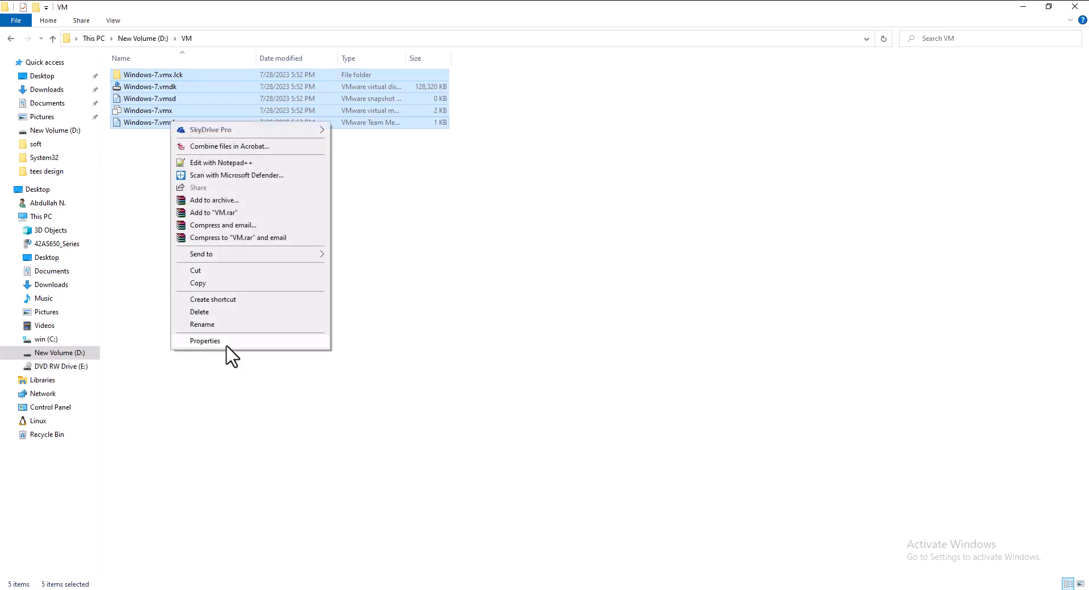
click(226, 345)
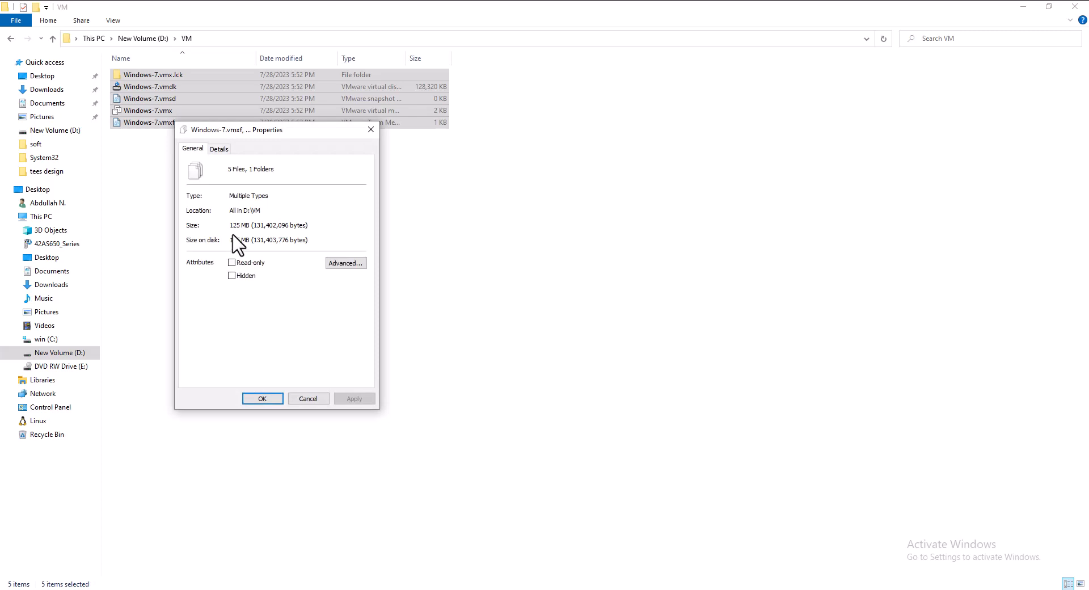
drag(250, 225, 232, 225)
click(239, 226)
click(309, 399)
click(274, 311)
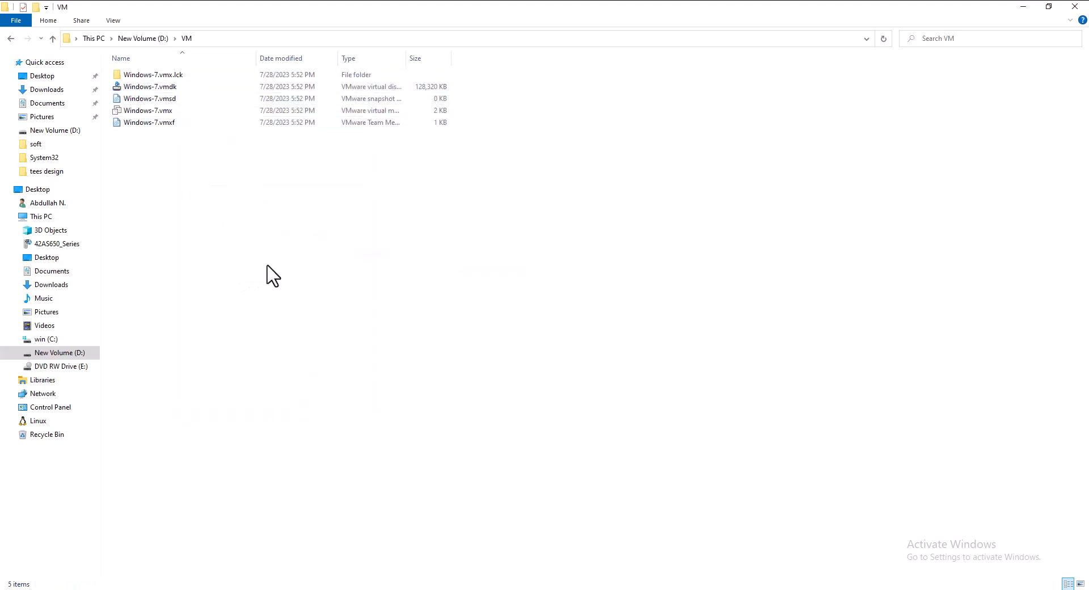
Bring VMware Workstation back in front of File Explorer.
click(446, 589)
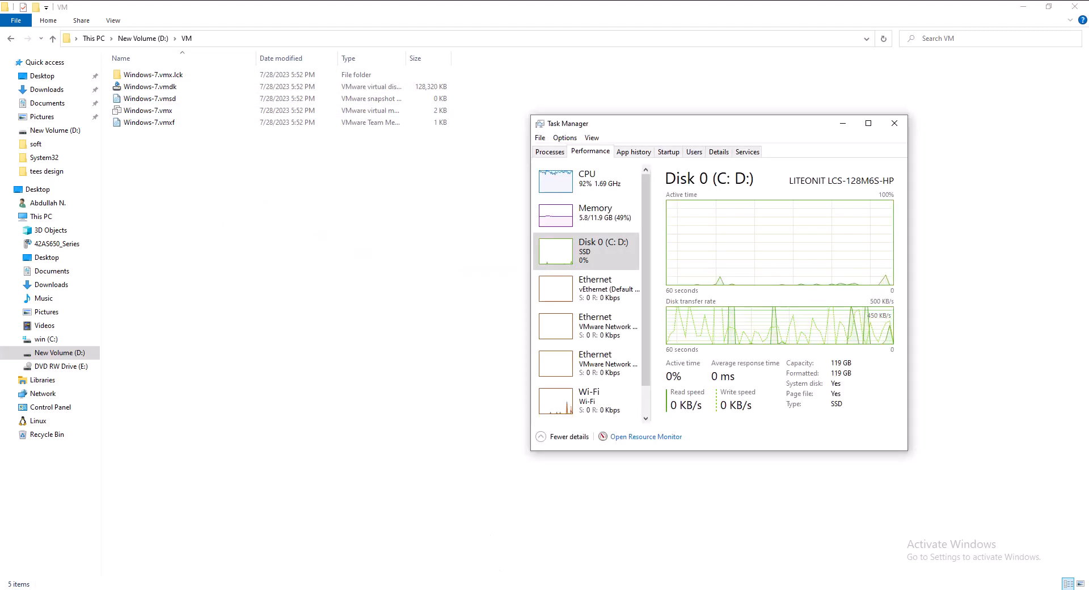
click(446, 589)
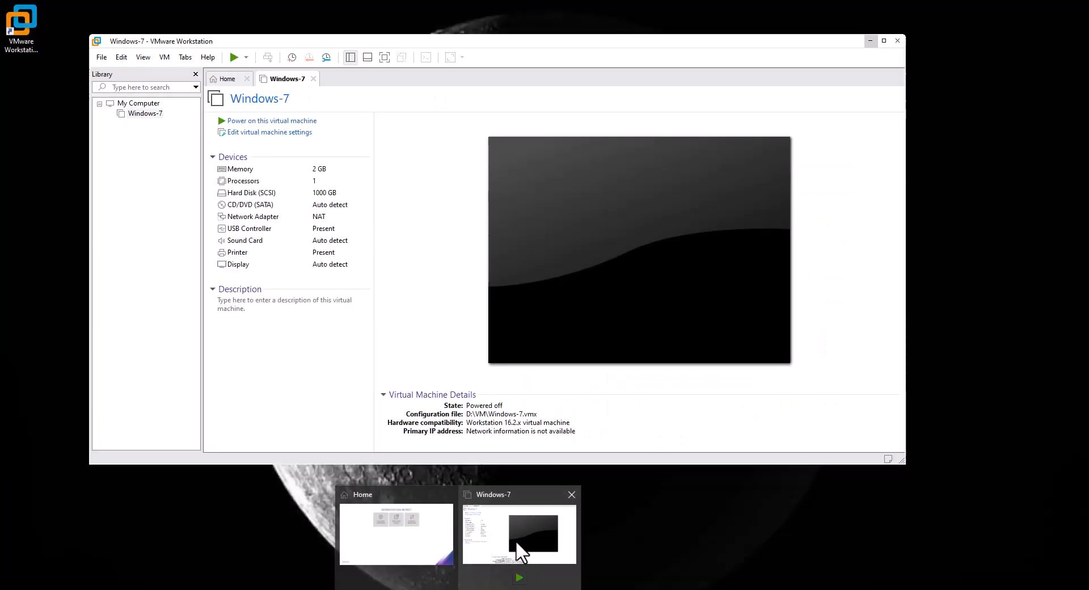
click(516, 540)
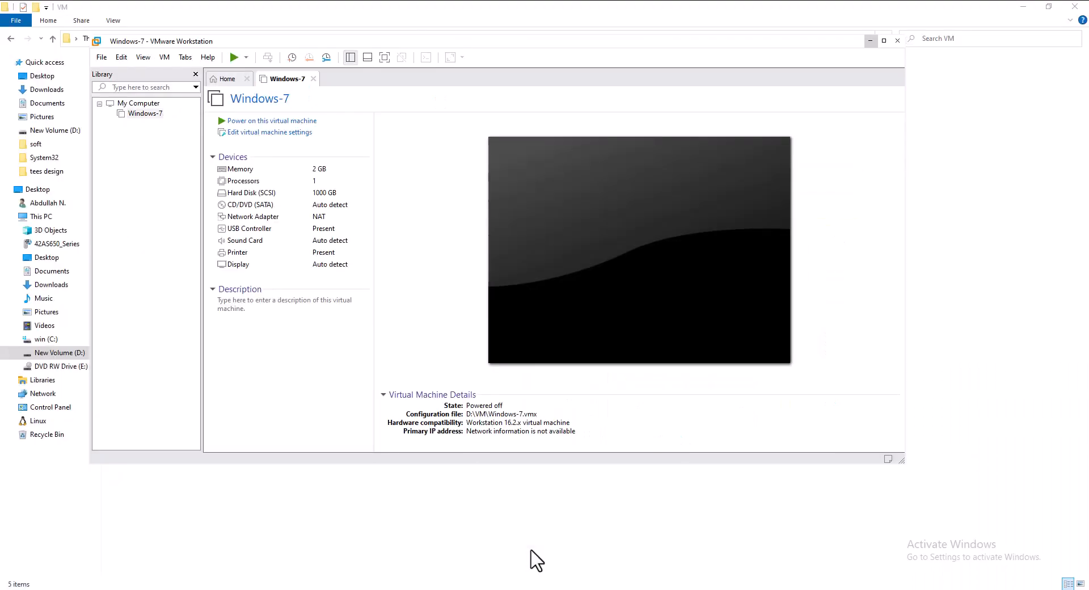
Open the Windows-7 VM's Settings from the Library, closing Task Manager while VMware recovers.
right_click(135, 115)
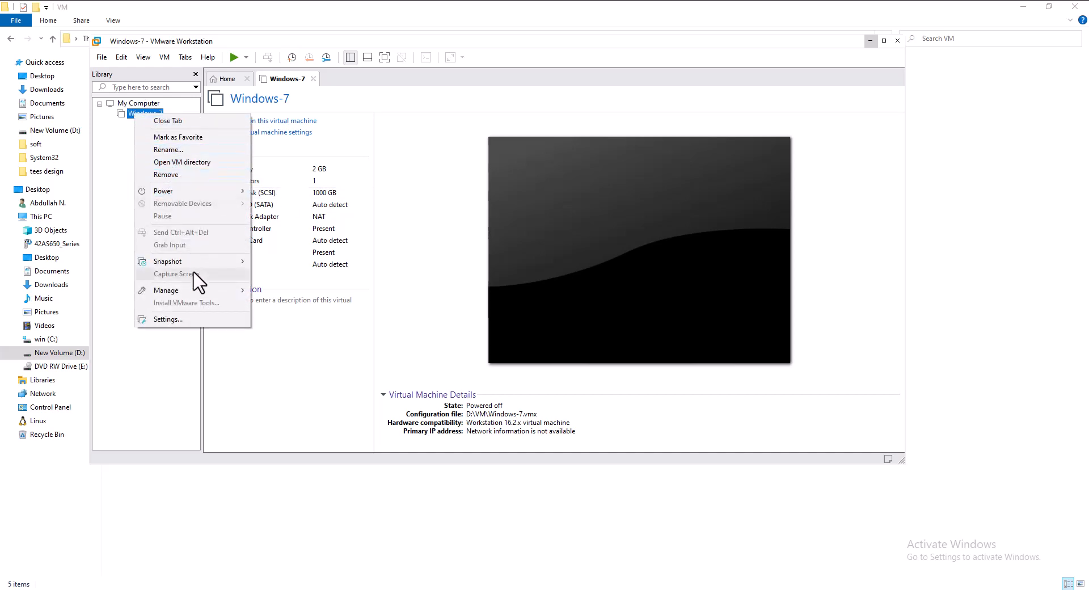
click(203, 319)
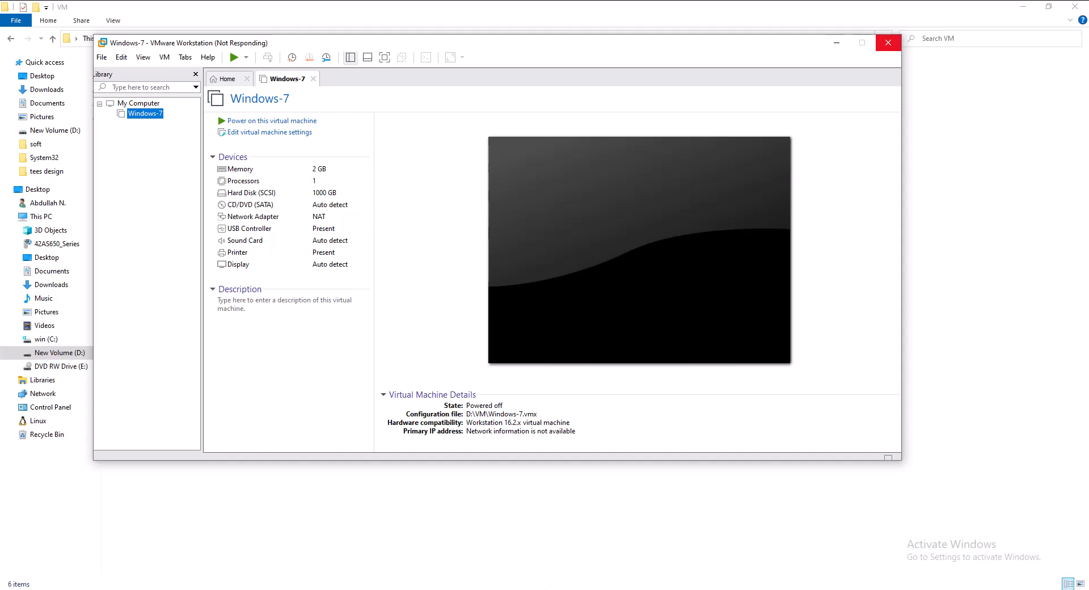
key(ctrl+shift+Escape)
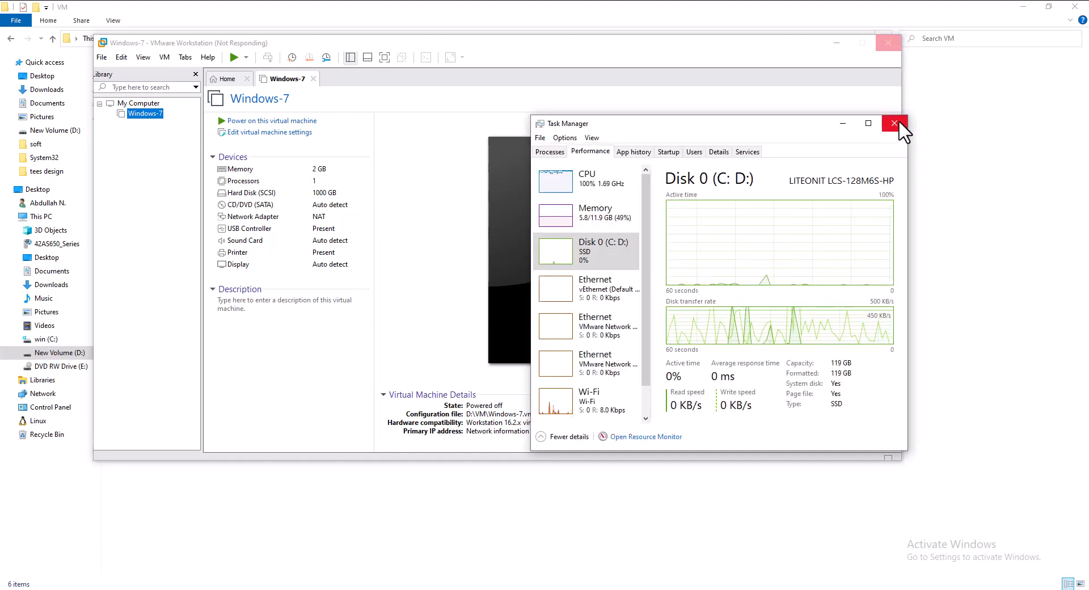
click(897, 122)
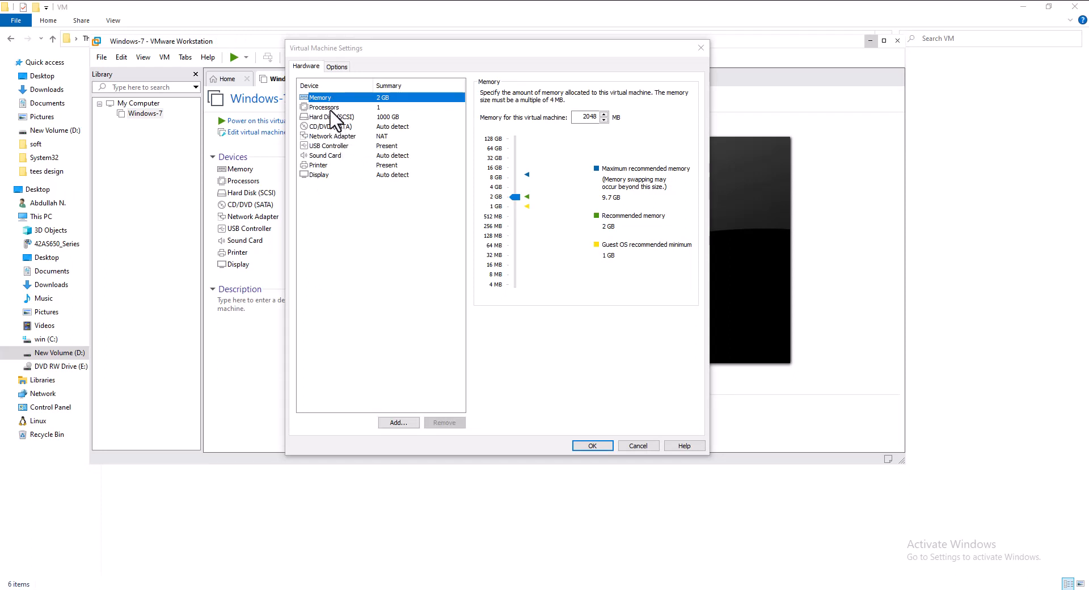
Review processor, hard disk, CD/DVD, network, USB, sound, printer and display, then the Options tab.
click(327, 108)
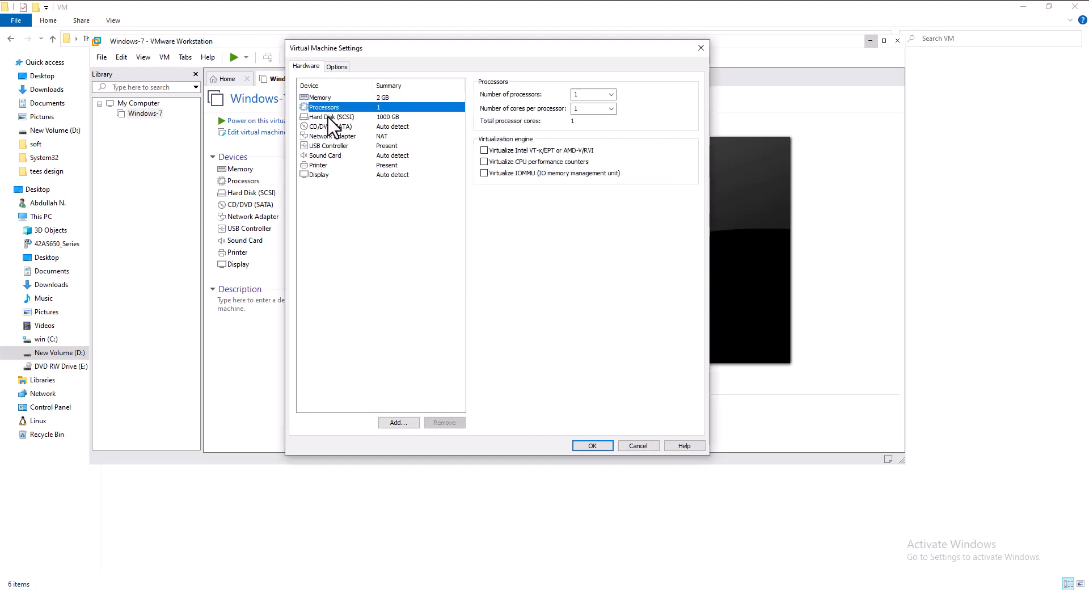
click(332, 119)
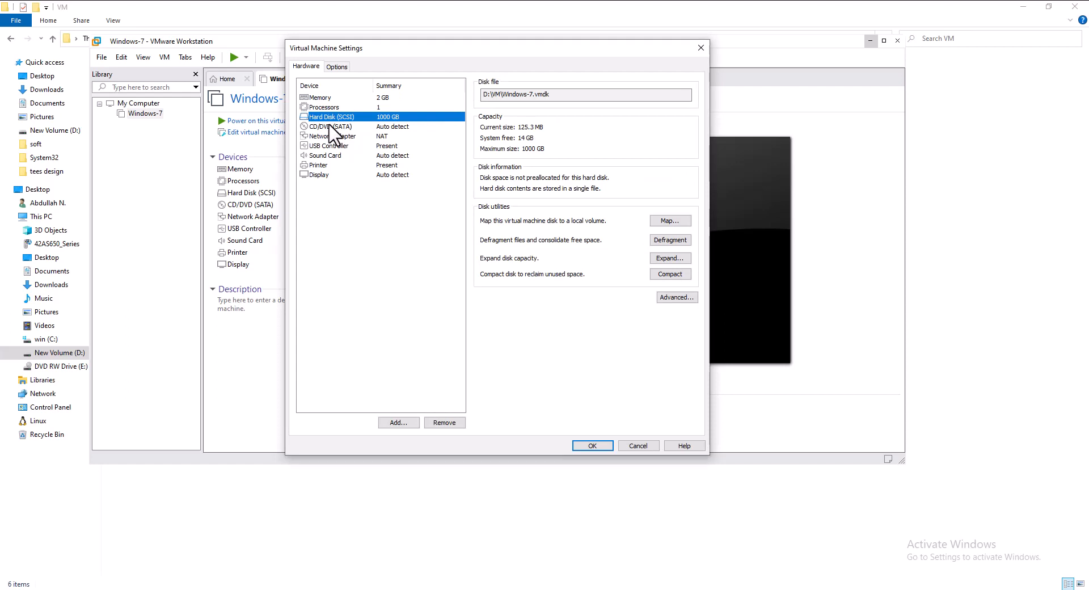
click(333, 128)
click(333, 139)
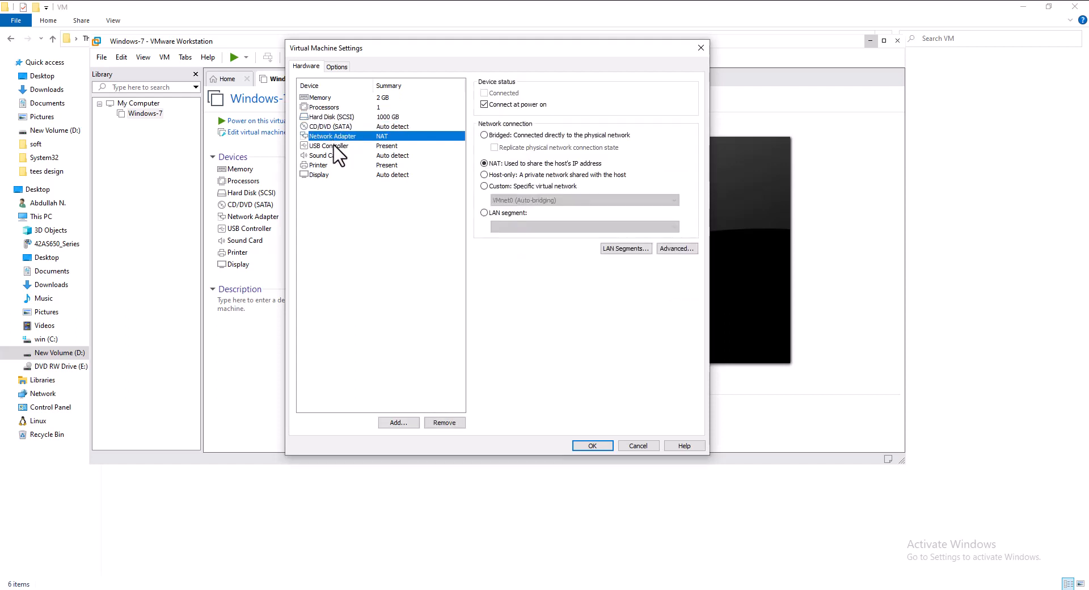
click(335, 147)
click(335, 157)
click(338, 165)
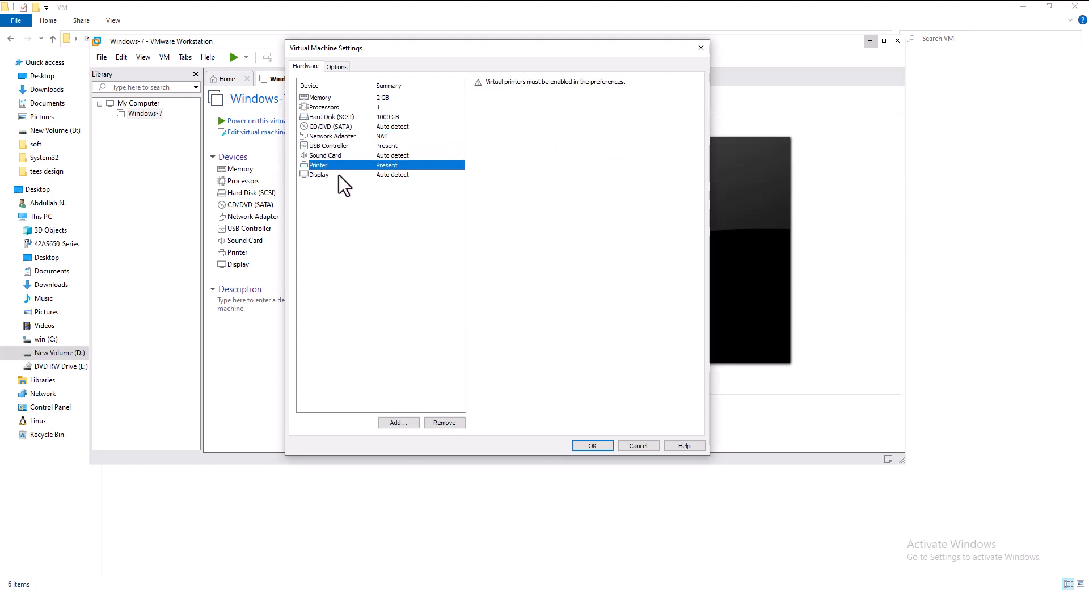
click(339, 175)
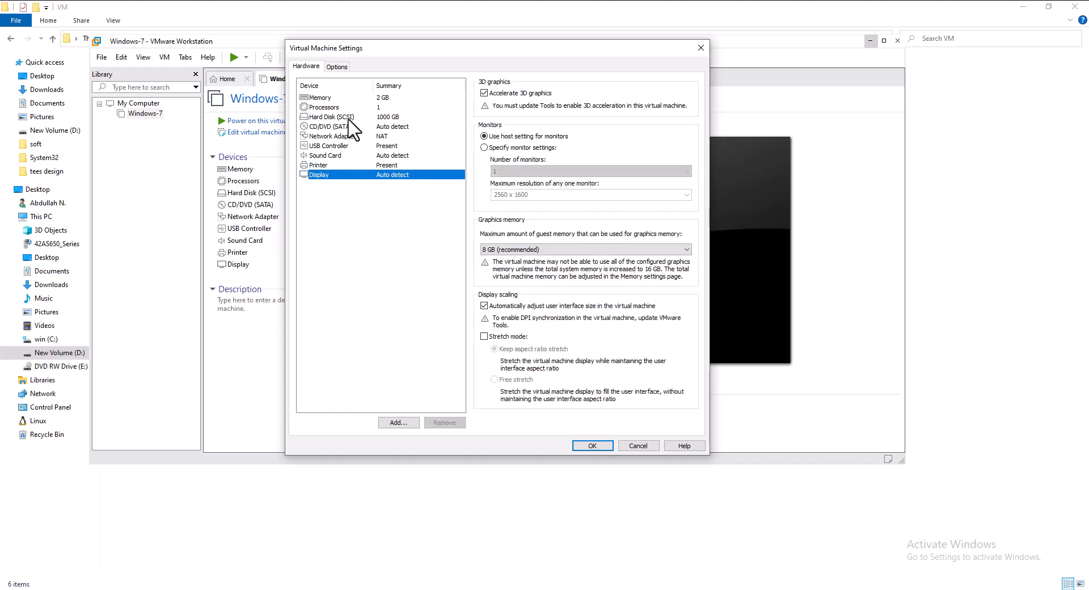
click(337, 66)
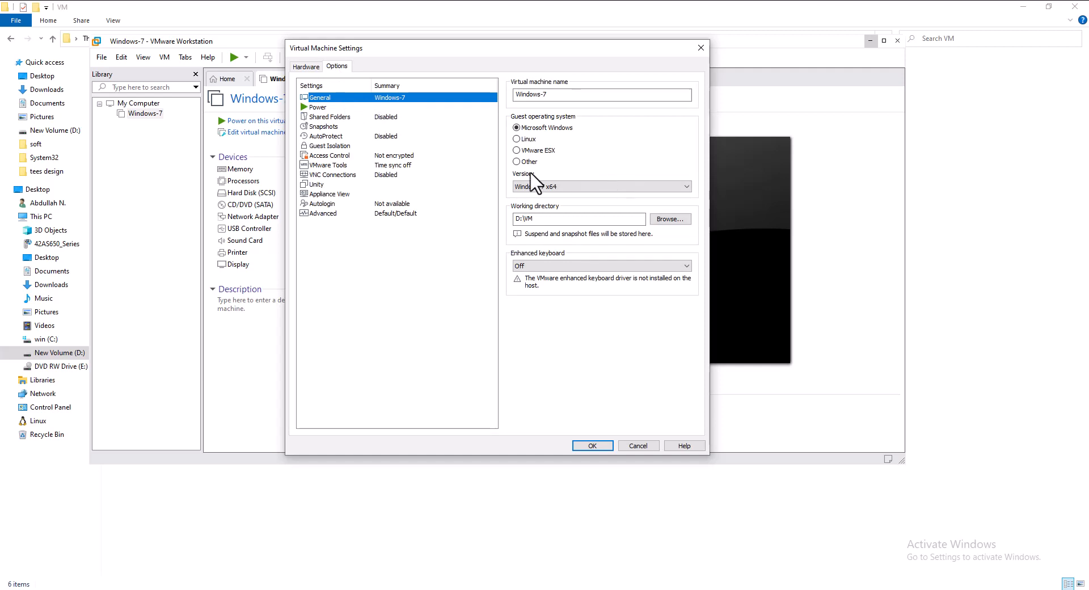
Review the Power, Shared Folders, Snapshots and Unity option pages.
click(326, 107)
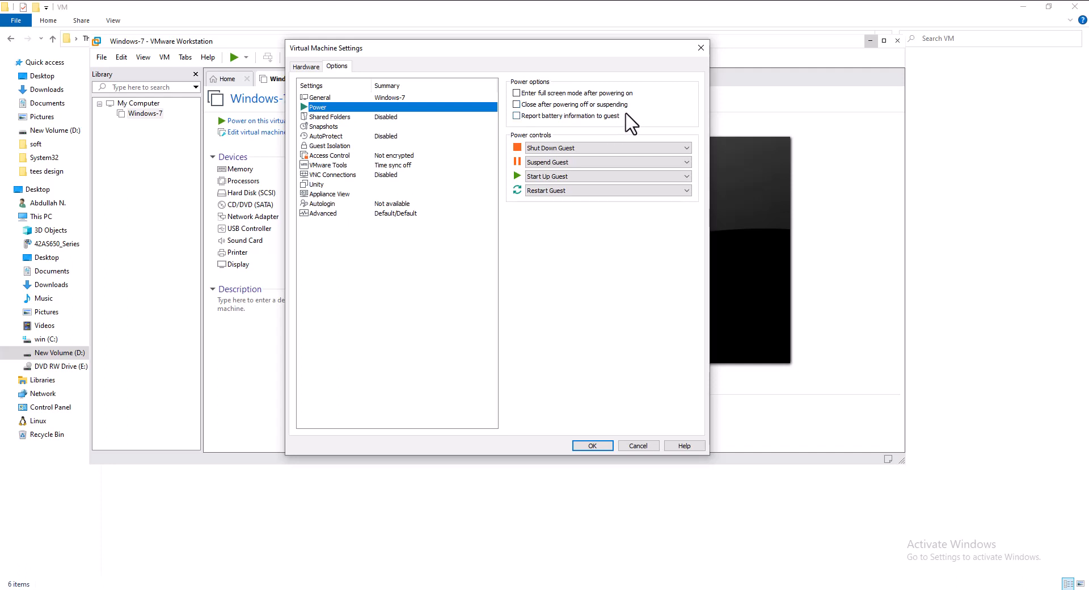
click(331, 117)
click(333, 126)
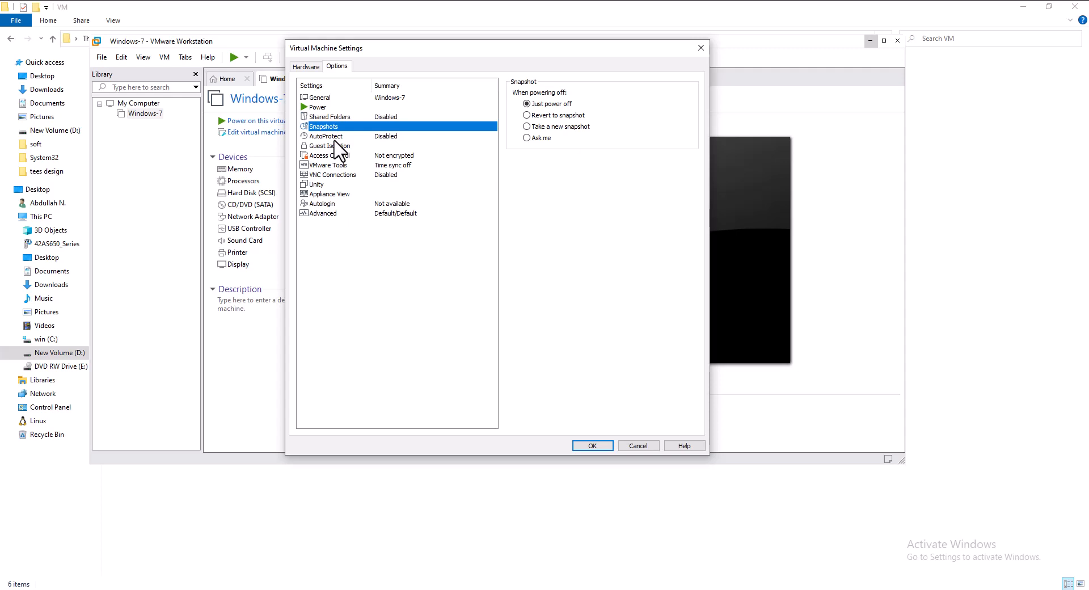
click(327, 186)
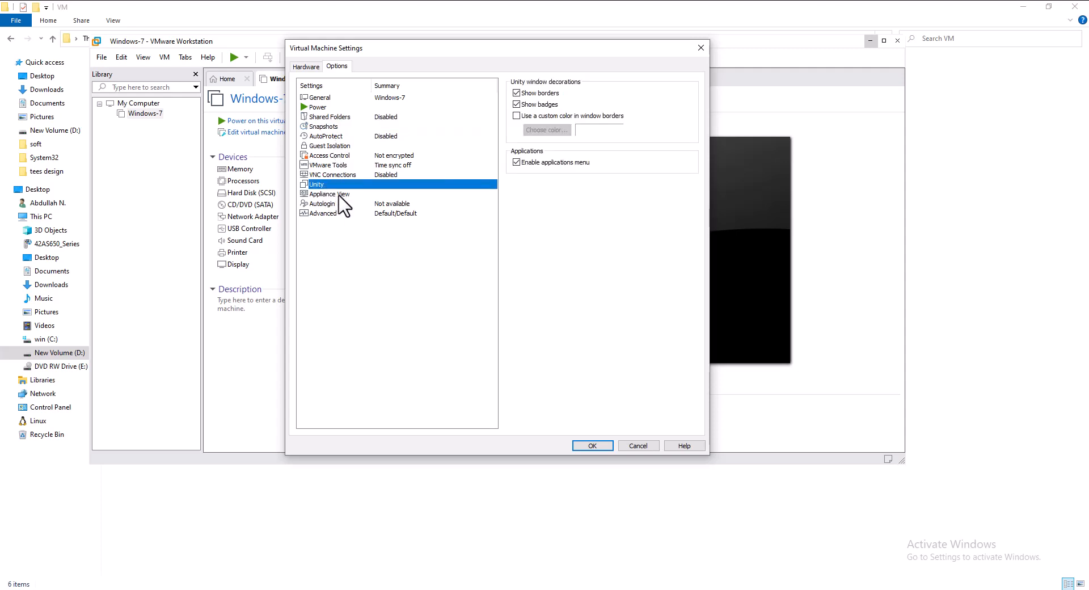
Lower VM memory from 9920 MB to the recommended 2048 MB, then check processors (1 processor, 1 core).
click(306, 66)
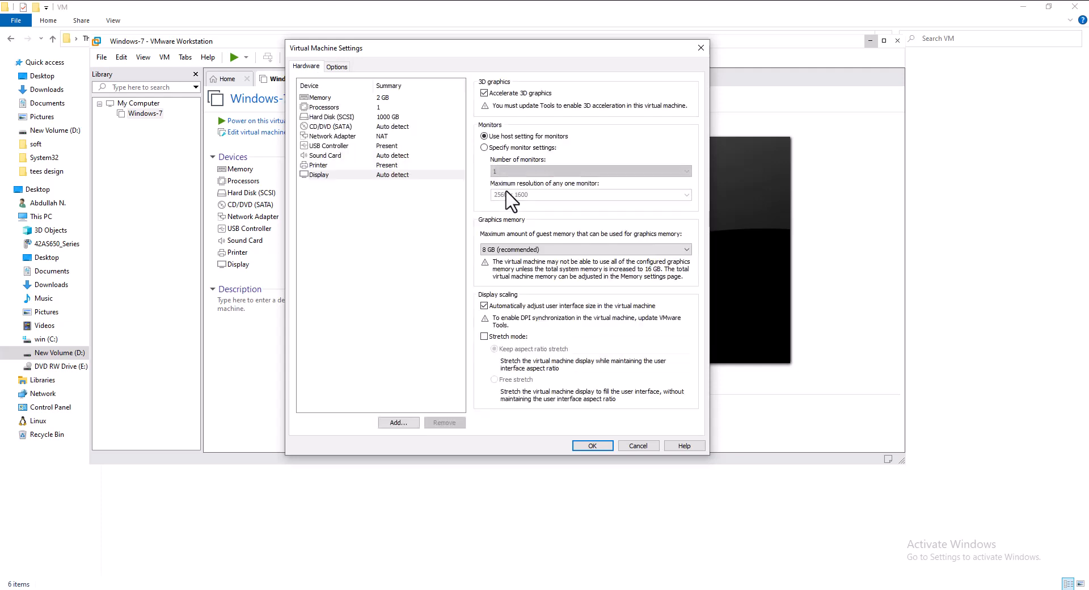
click(332, 99)
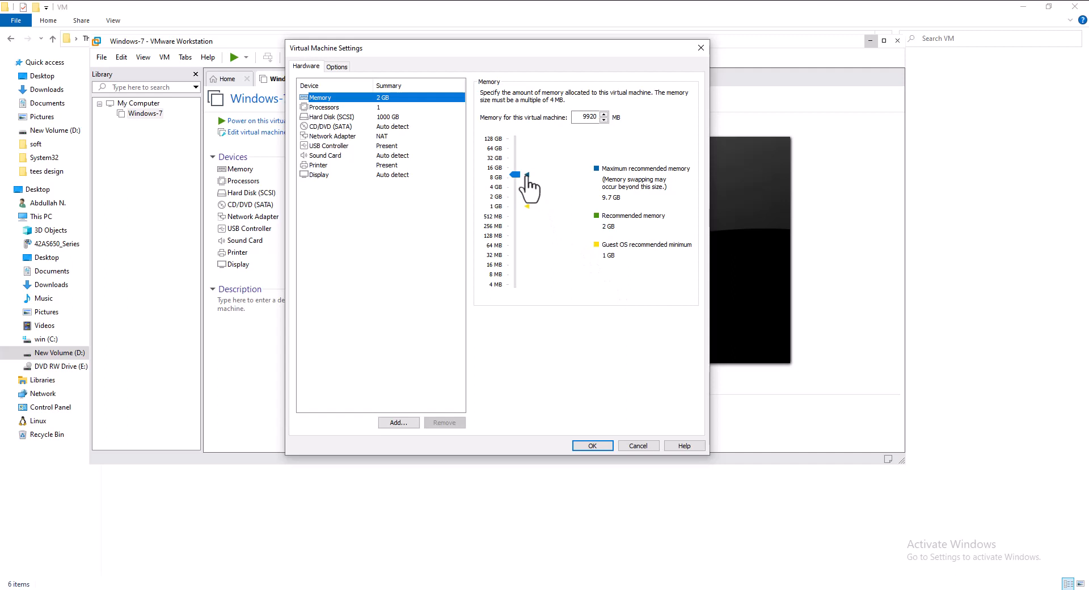
mouse_move(516, 176)
mouse_down()
mouse_move(525, 292)
mouse_move(528, 178)
mouse_up()
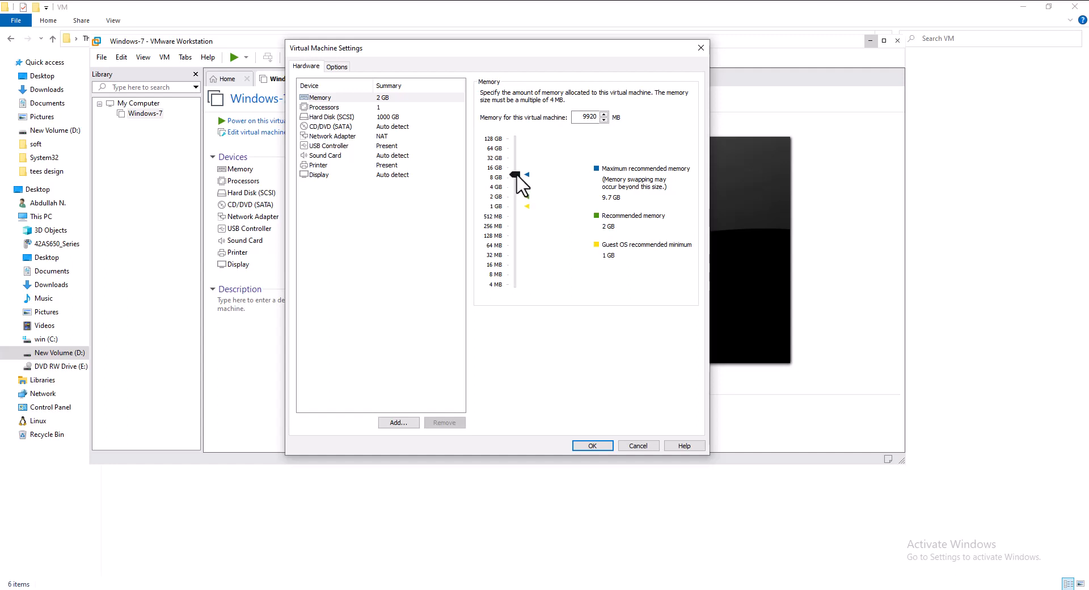
drag(516, 177, 522, 199)
click(527, 196)
click(528, 198)
click(368, 107)
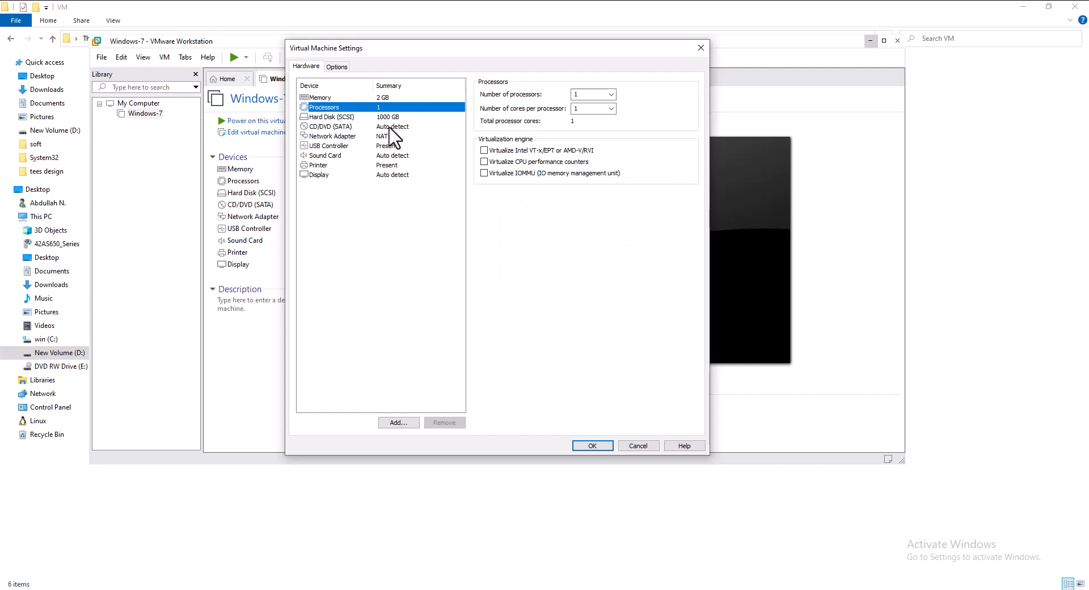
Set the CD/DVD (SATA) drive to use the ISO image D:\soft\ISO\win 7 final.iso.
click(352, 119)
click(352, 127)
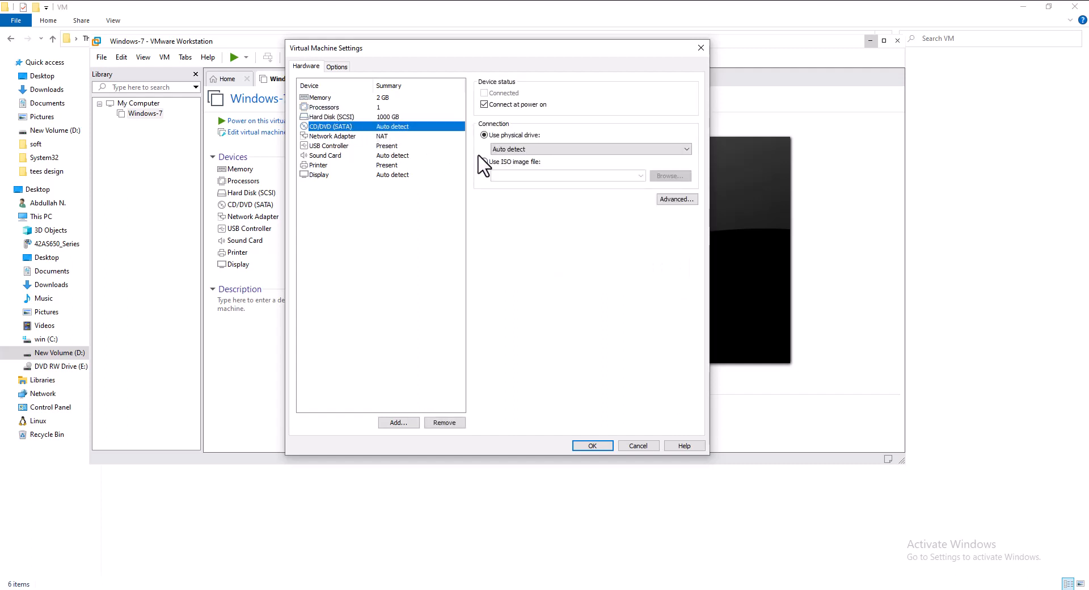
click(500, 165)
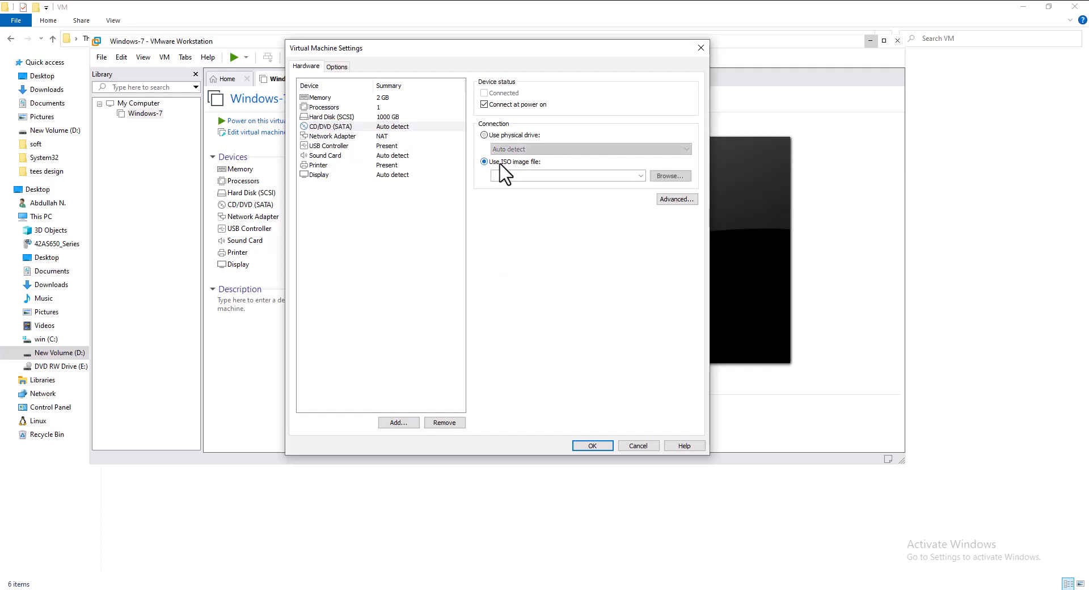
click(665, 177)
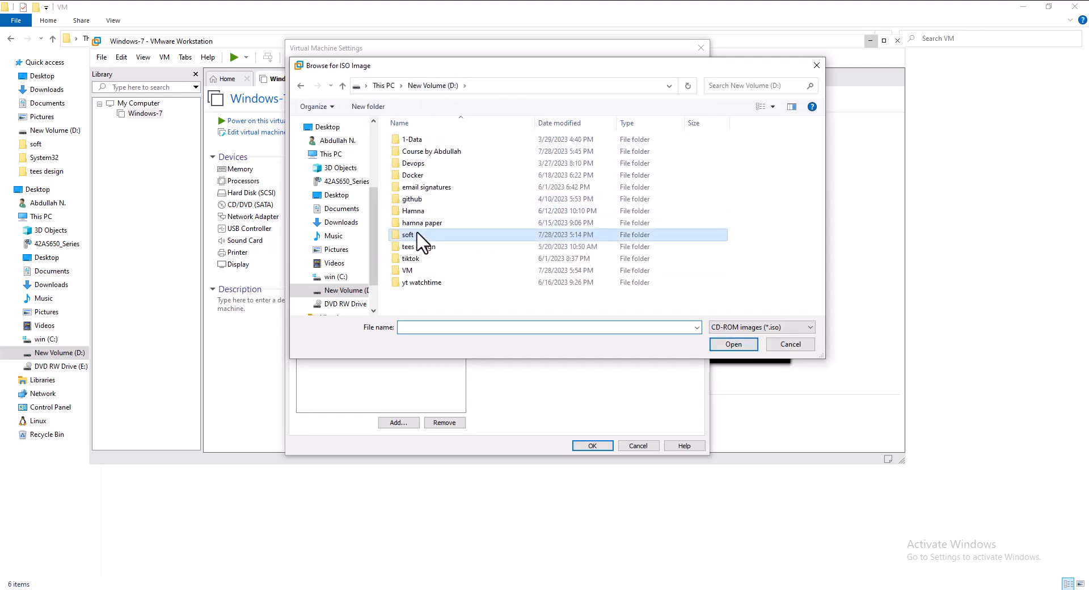
double_click(418, 234)
double_click(416, 140)
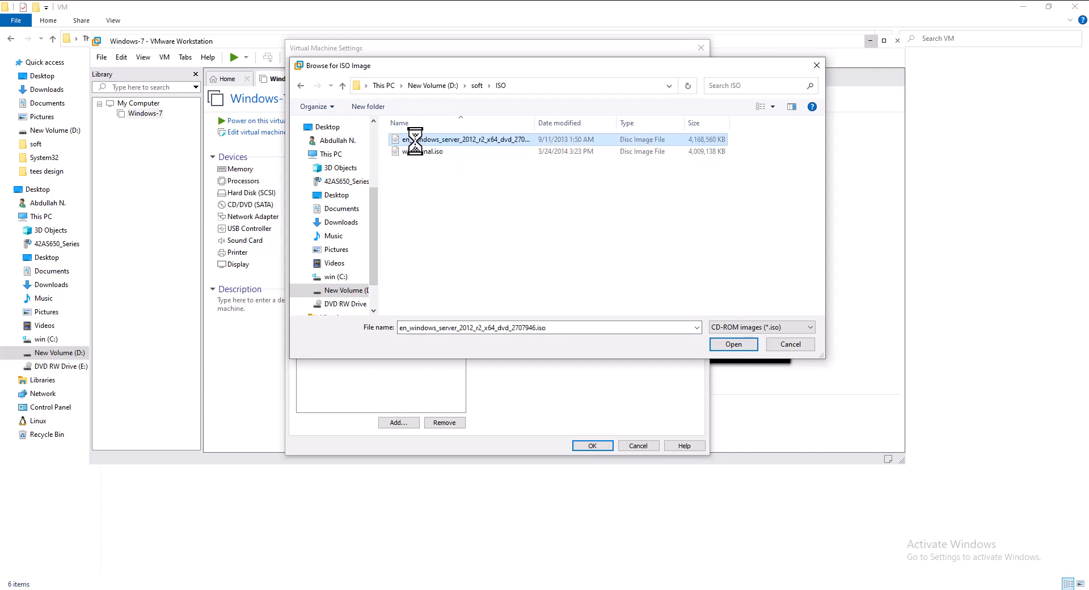
click(422, 152)
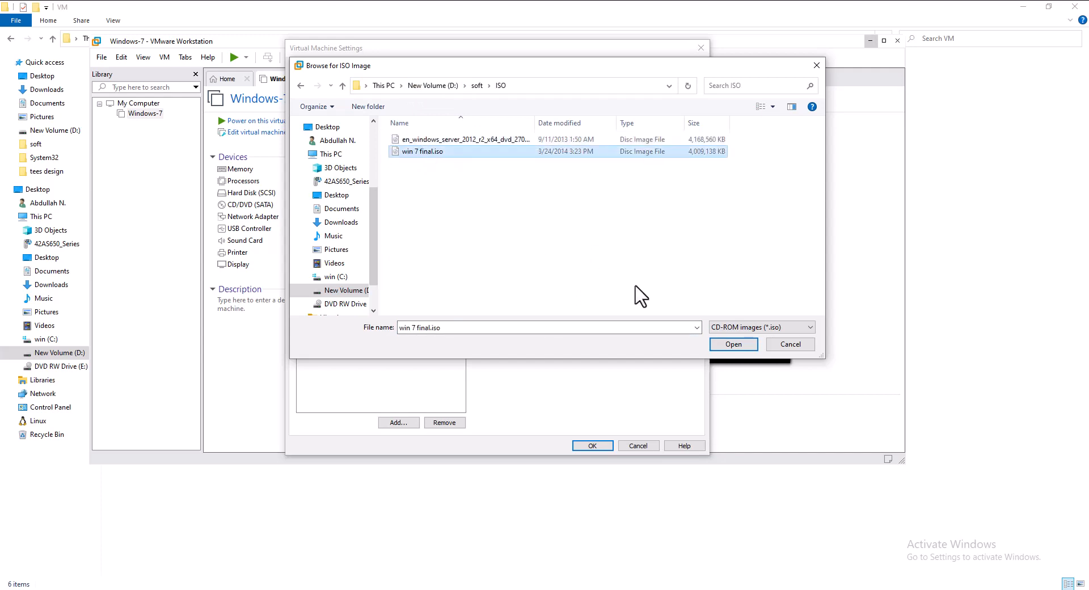
click(734, 344)
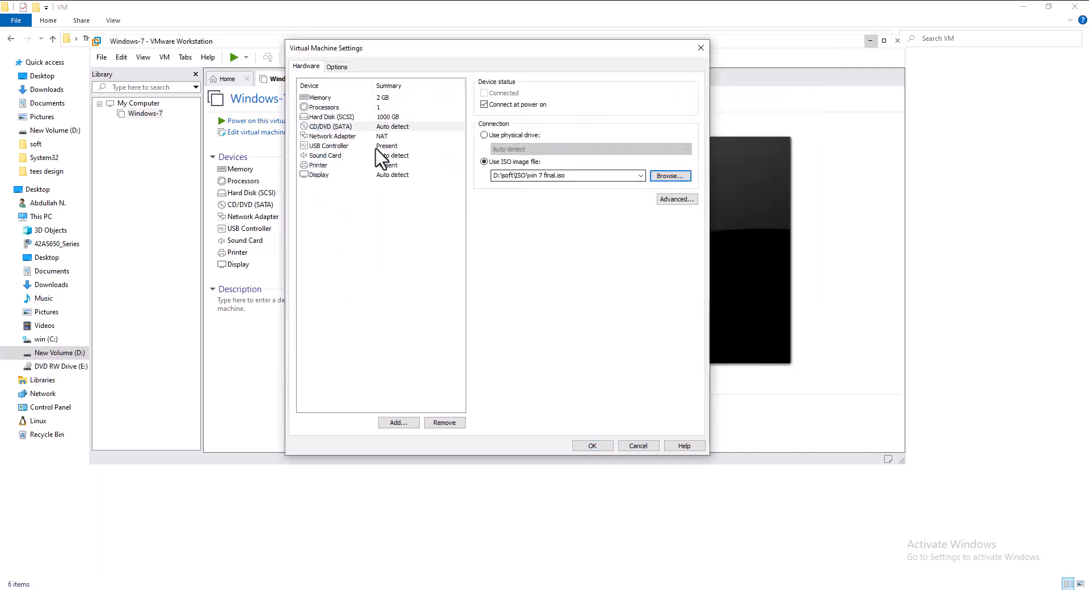
click(362, 137)
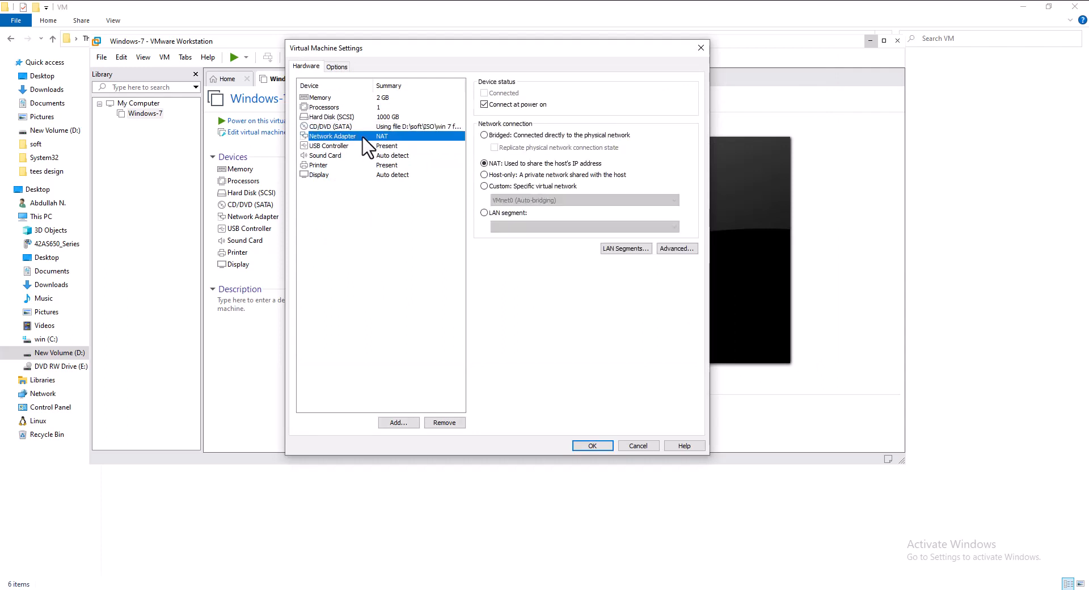
Turn off Connect at power on for the network adapter and save the settings with OK.
click(492, 106)
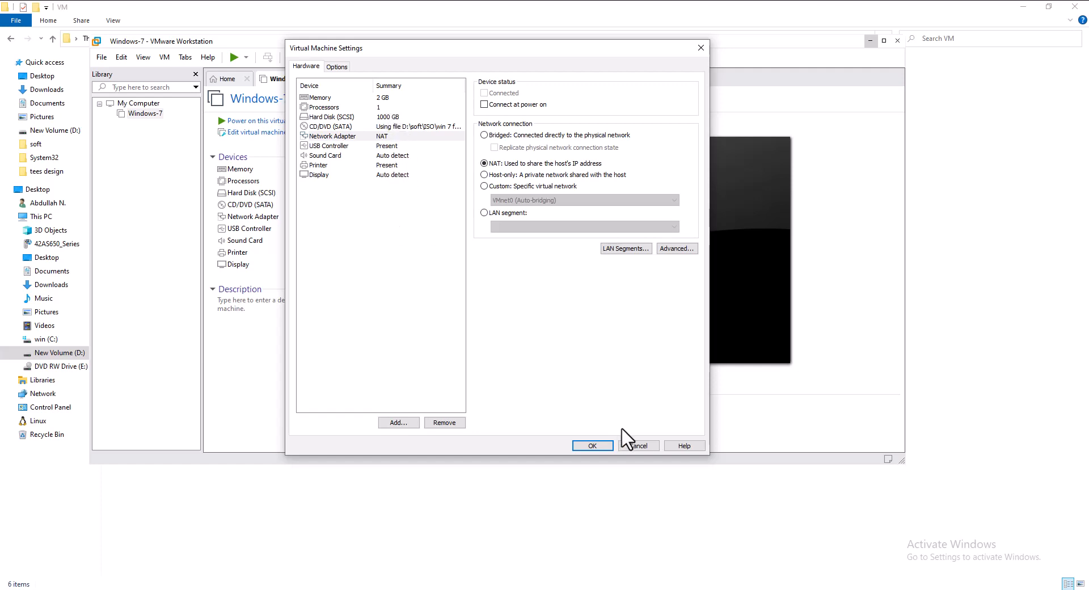
click(594, 445)
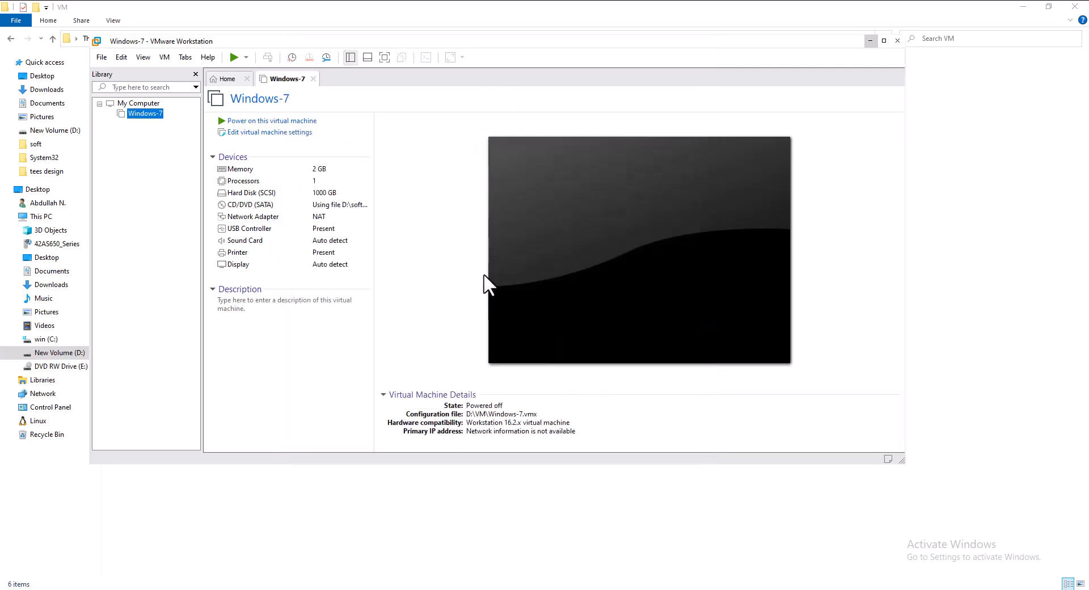
Power on the Windows-7 VM via Power > Start Up Guest and dismiss the side channel mitigations notice.
right_click(145, 114)
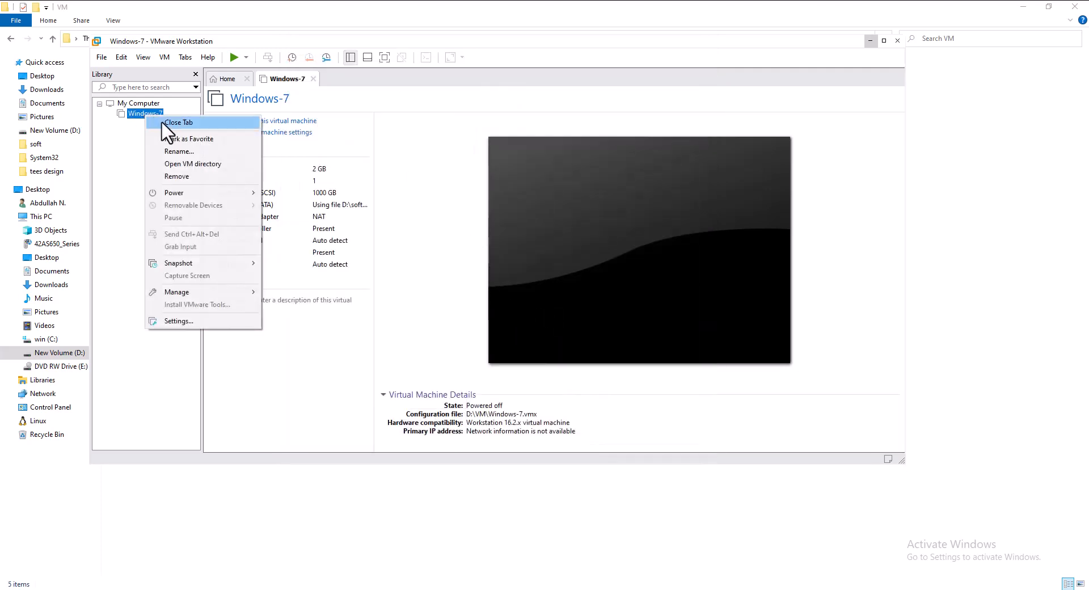
mouse_move(208, 193)
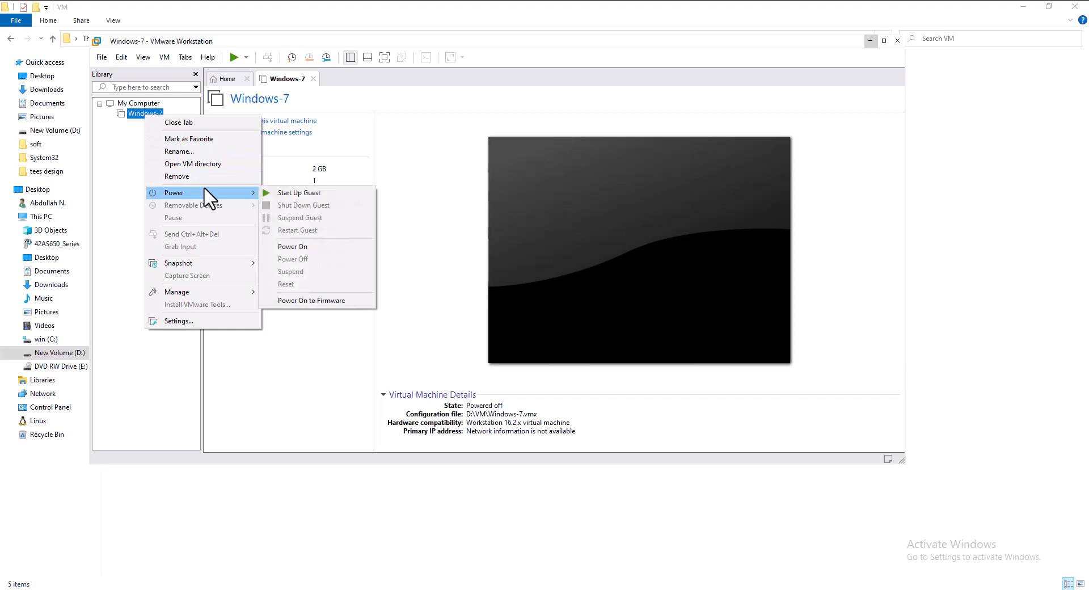
click(305, 251)
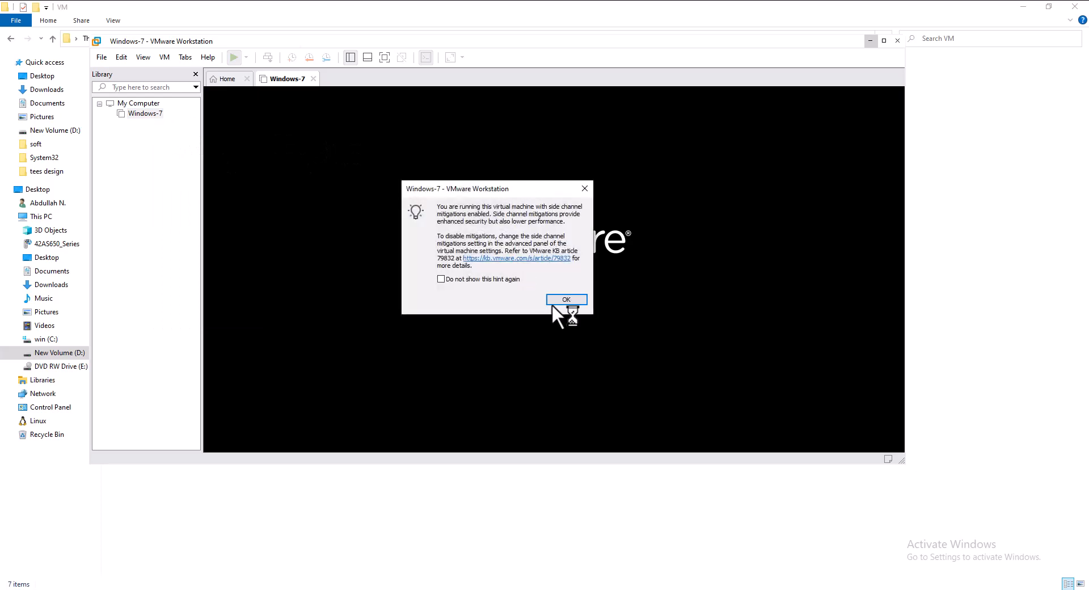
click(568, 301)
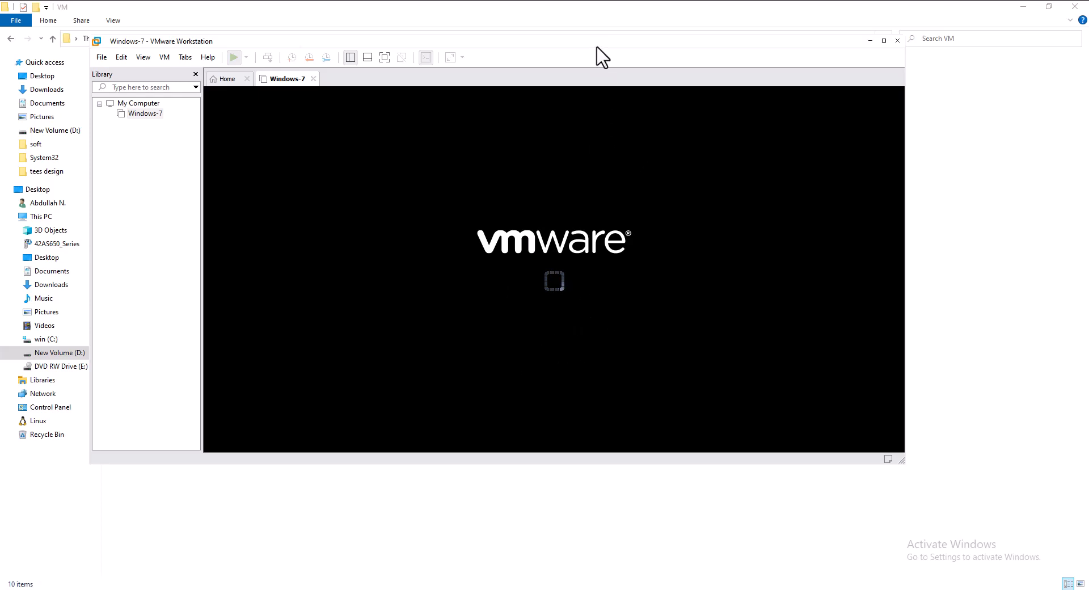
Minimize Explorer, dismiss the install hint, enlarge the VMware window, and reopen Windows-7 settings.
click(1029, 11)
click(1030, 11)
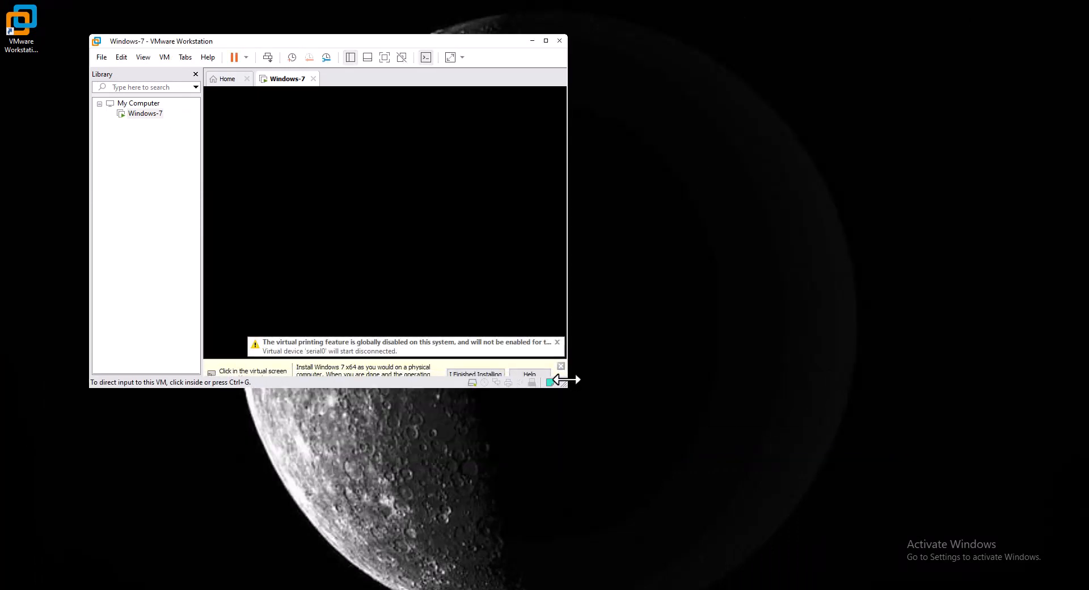
click(477, 375)
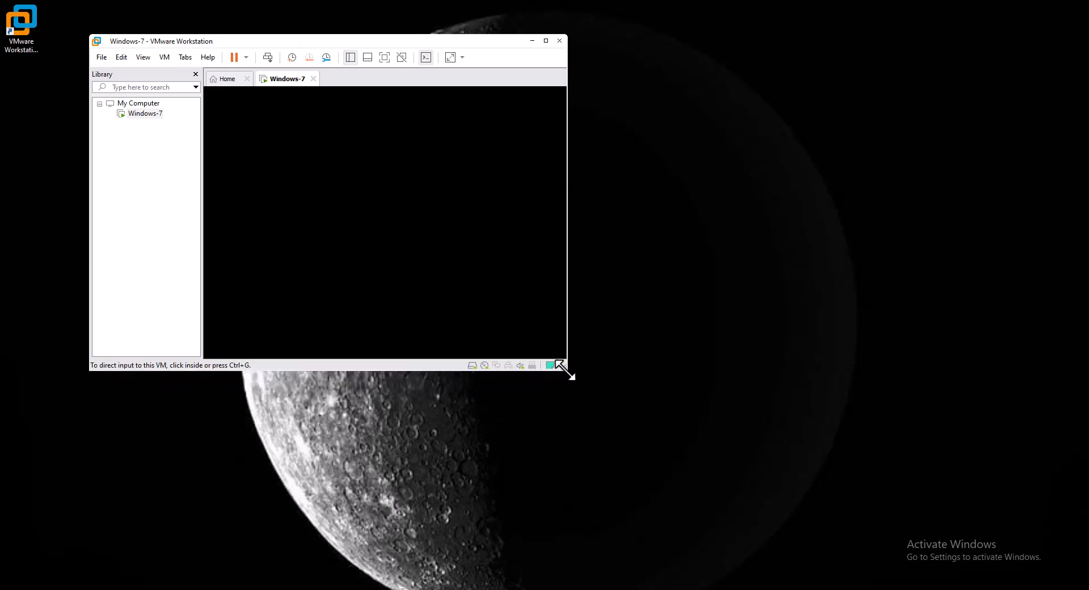
drag(565, 370, 668, 427)
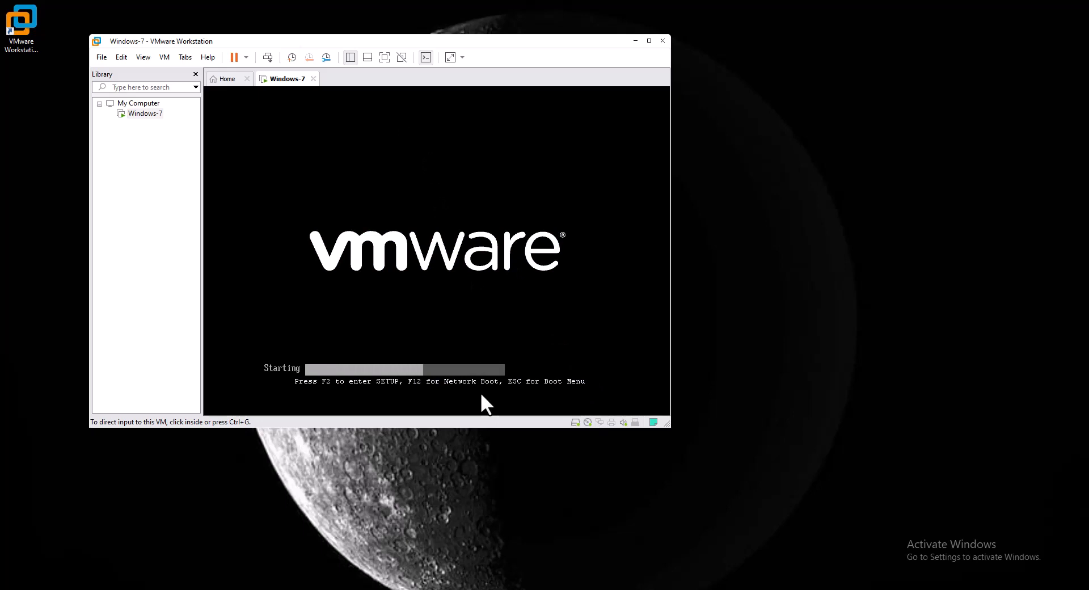
right_click(145, 116)
click(218, 318)
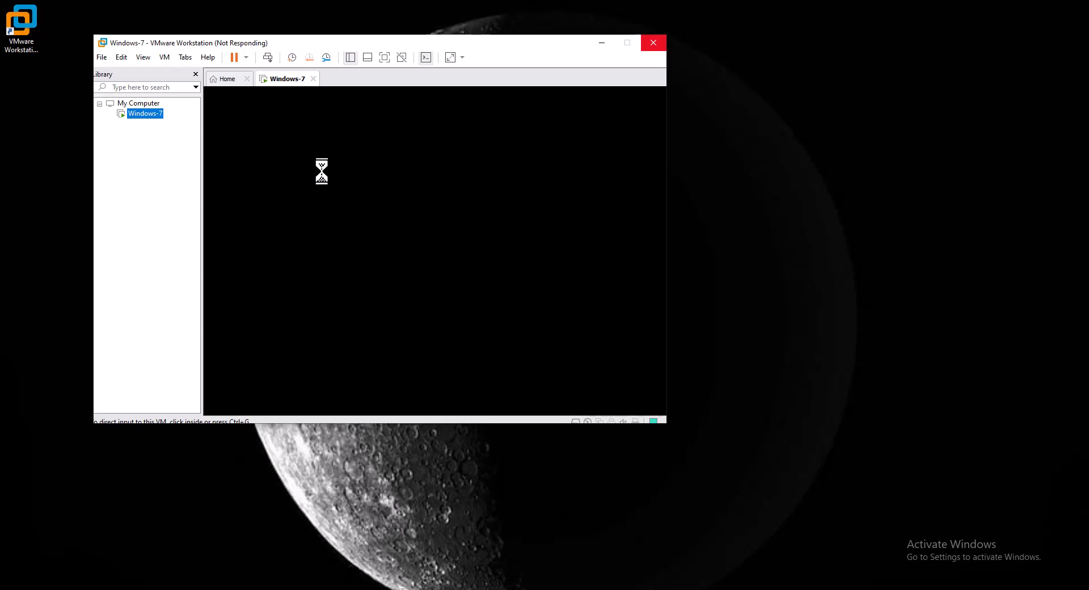
right_click(821, 242)
click(824, 244)
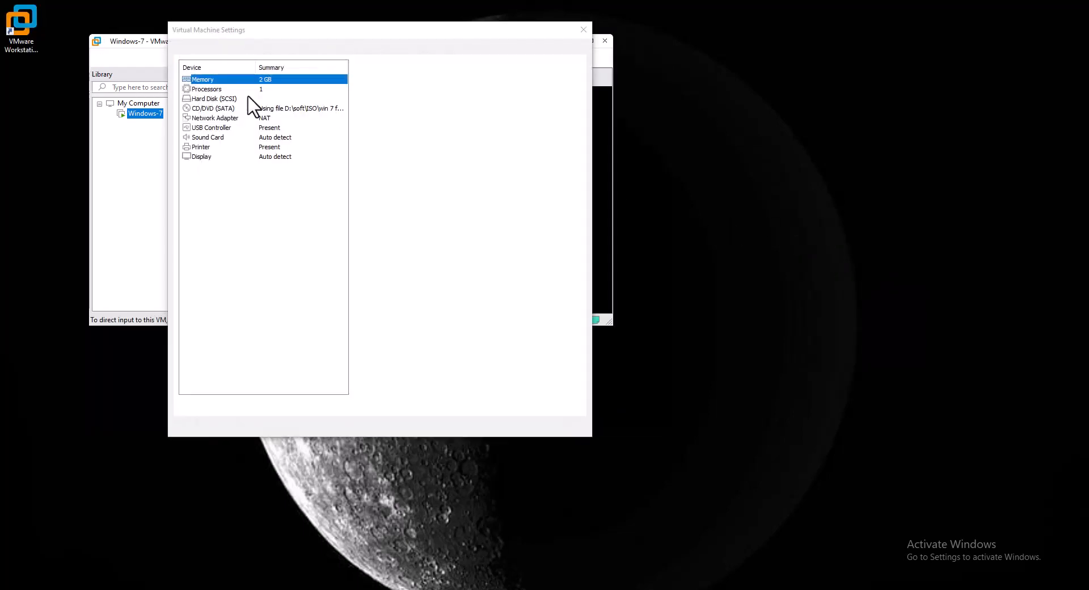
click(278, 109)
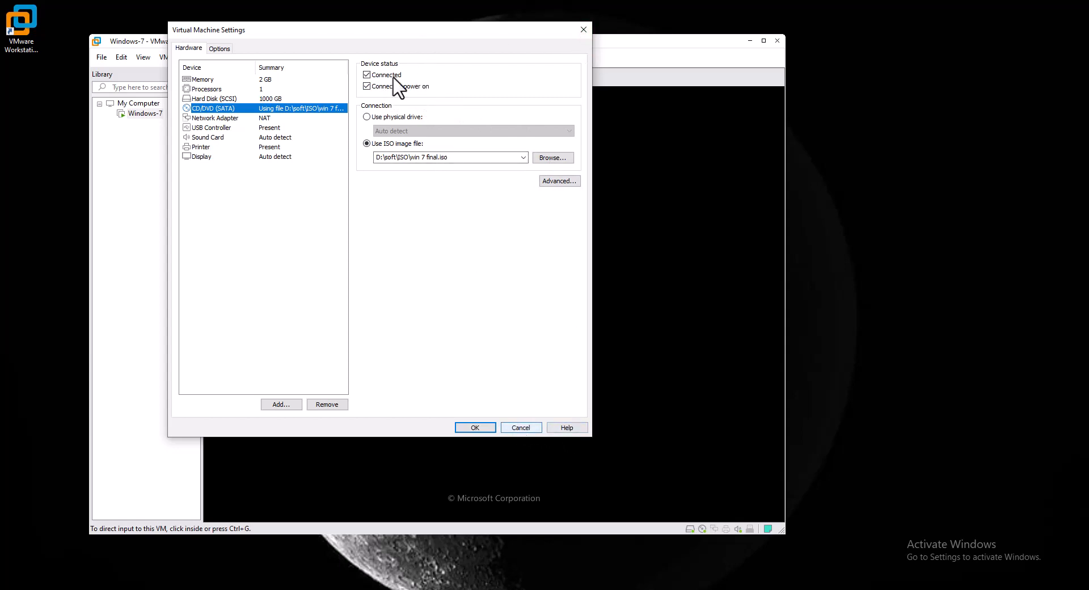
click(521, 429)
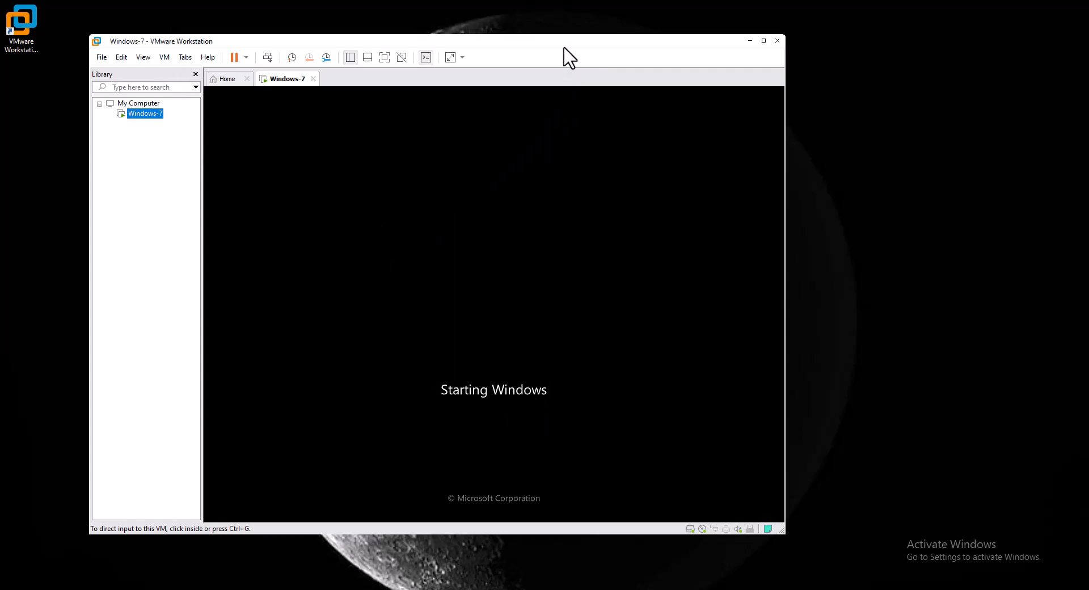
Nudge the VMware window up and right, then refresh the host desktop.
drag(576, 42, 635, 23)
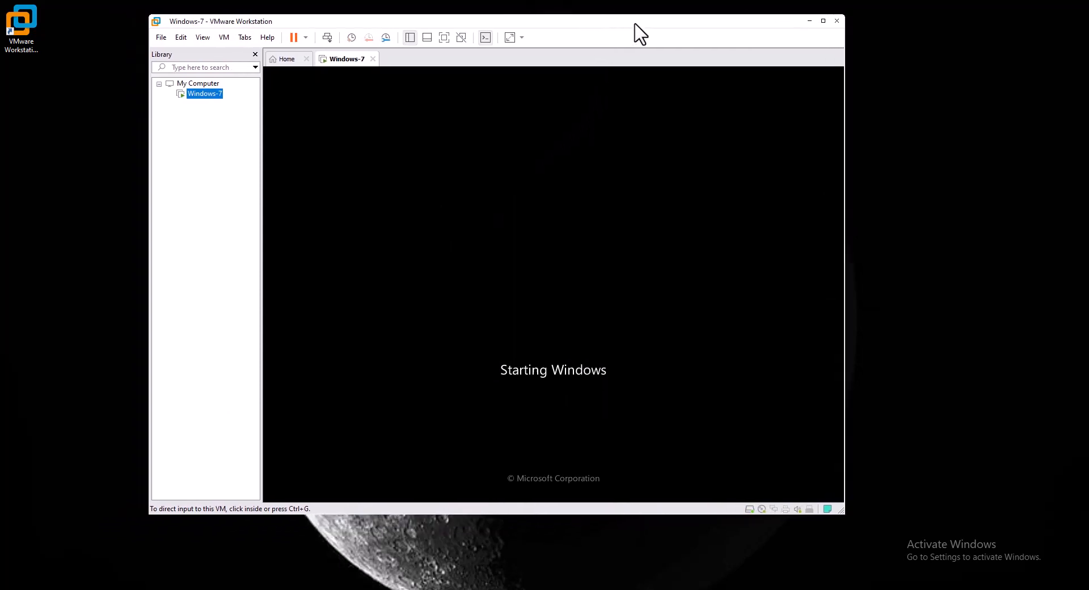
click(88, 258)
right_click(88, 256)
click(108, 289)
Start the VMware Tools installation for Windows-7 and dismiss its notice.
right_click(204, 94)
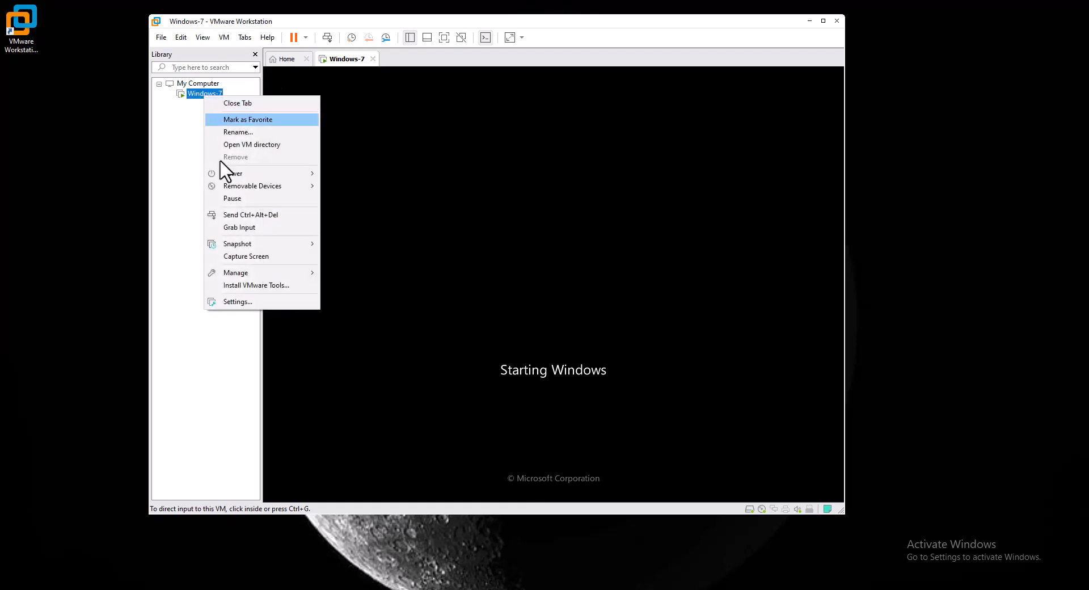
click(247, 288)
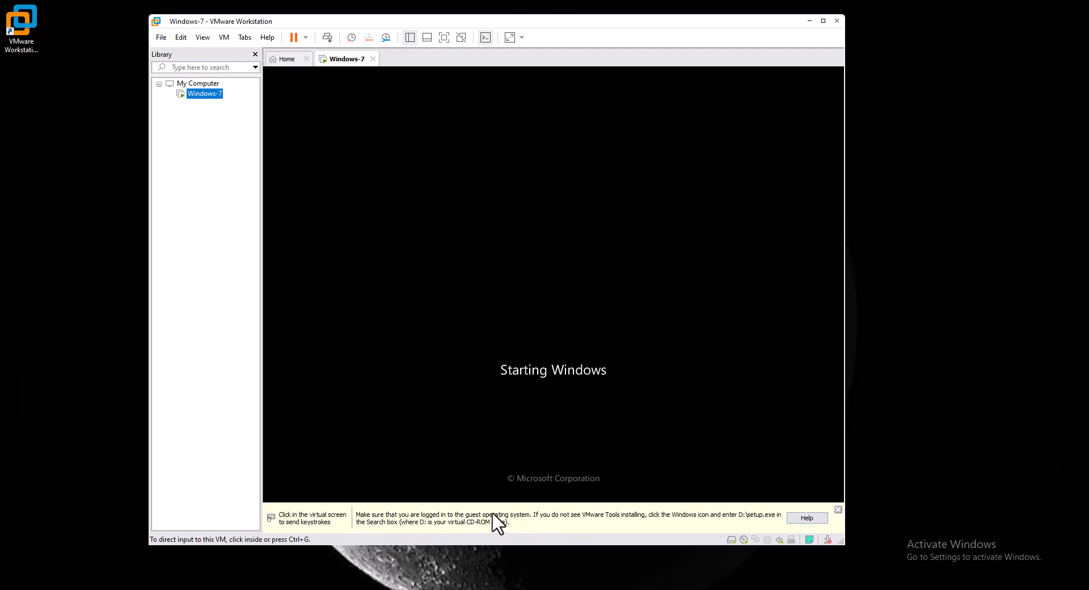
click(838, 508)
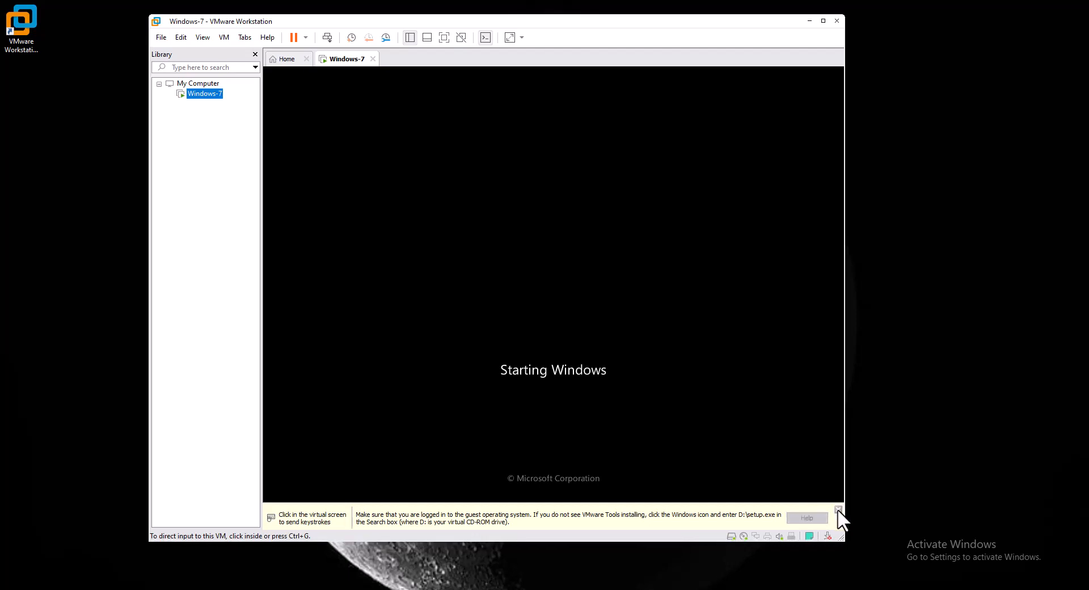
click(492, 265)
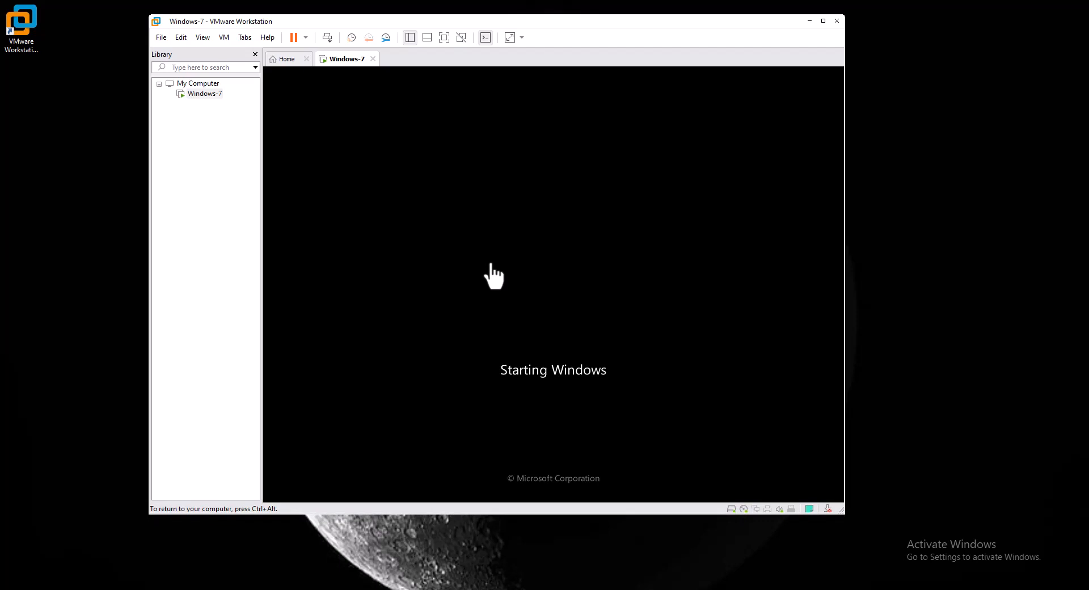
key(ctrl+alt)
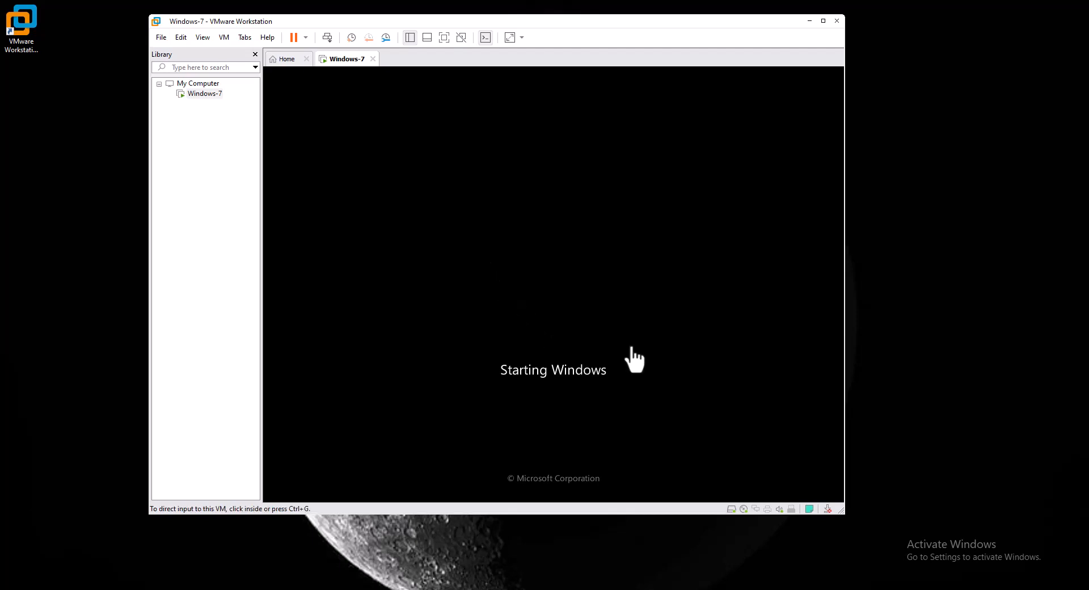
Refresh the host desktop again and open the Windows-7 virtual machine's settings.
right_click(82, 253)
click(90, 295)
right_click(206, 97)
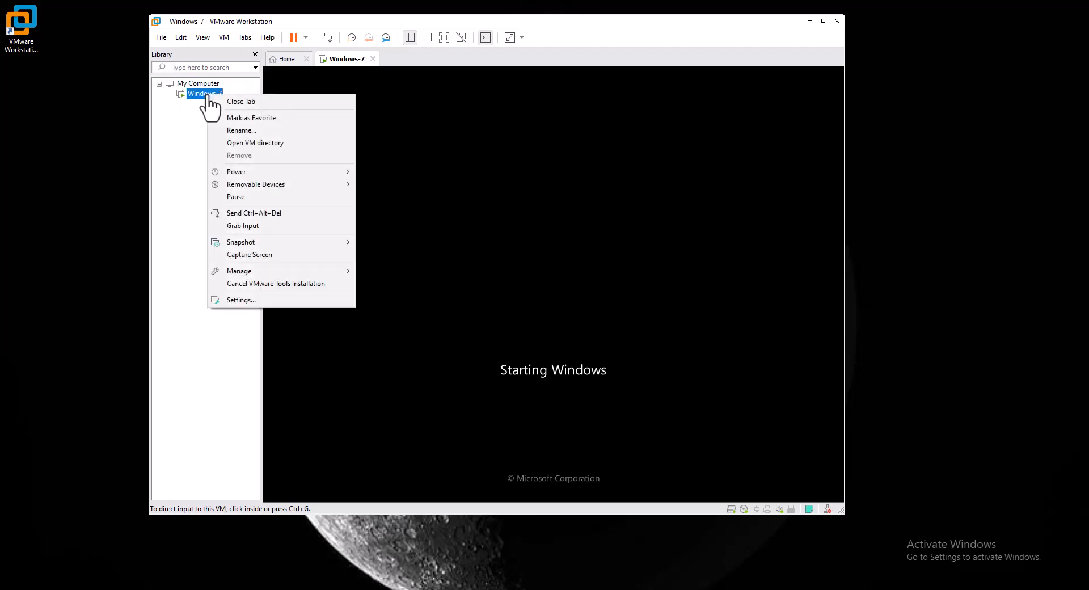
click(258, 300)
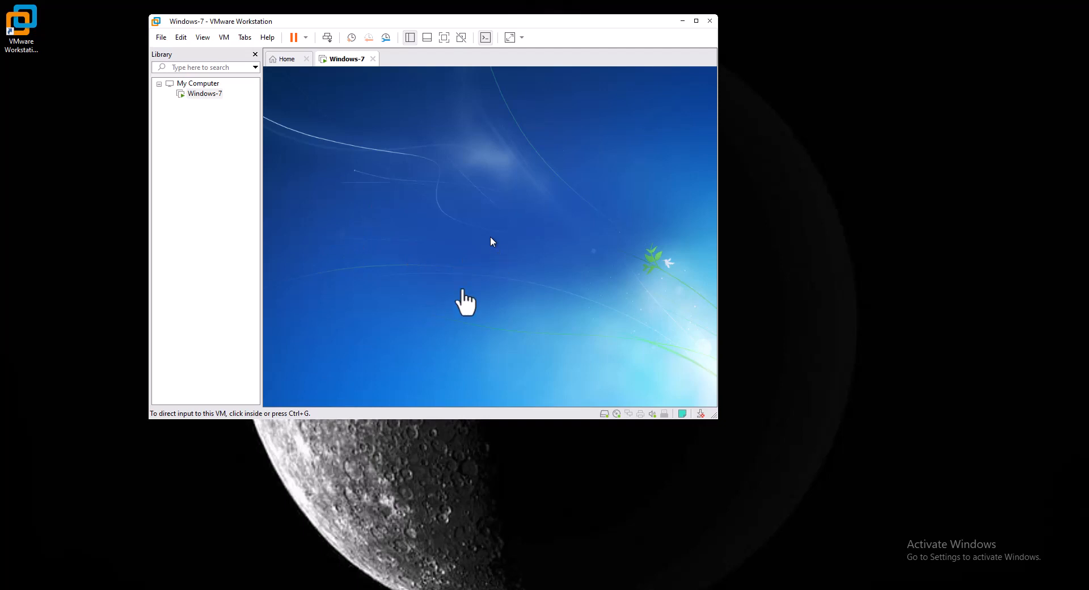
Set Free Stretch, go full screen, and accept English with the US keyboard in setup.
click(522, 38)
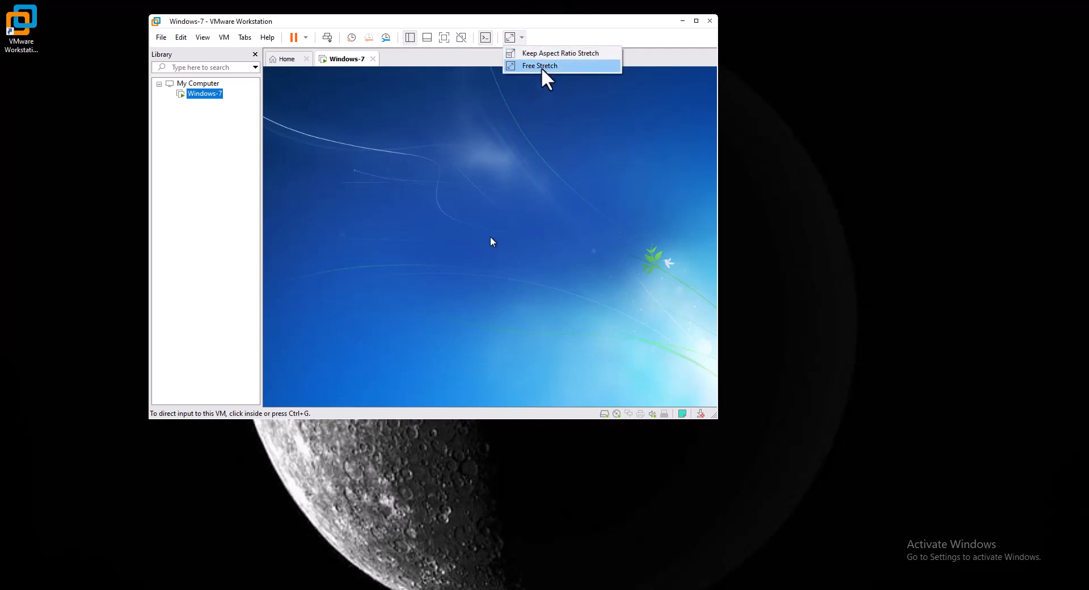
click(444, 41)
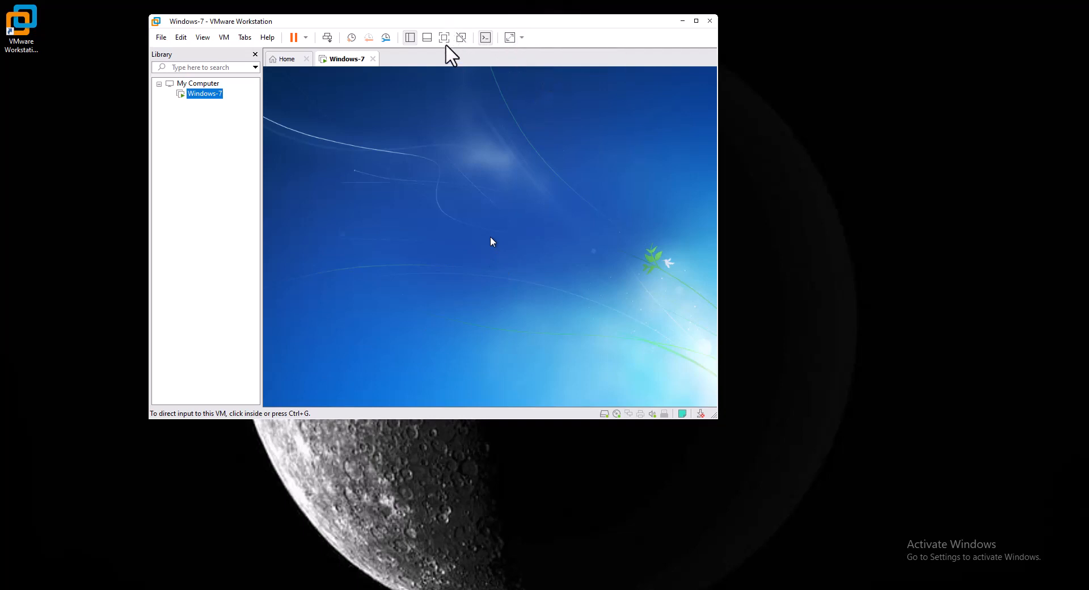
click(445, 40)
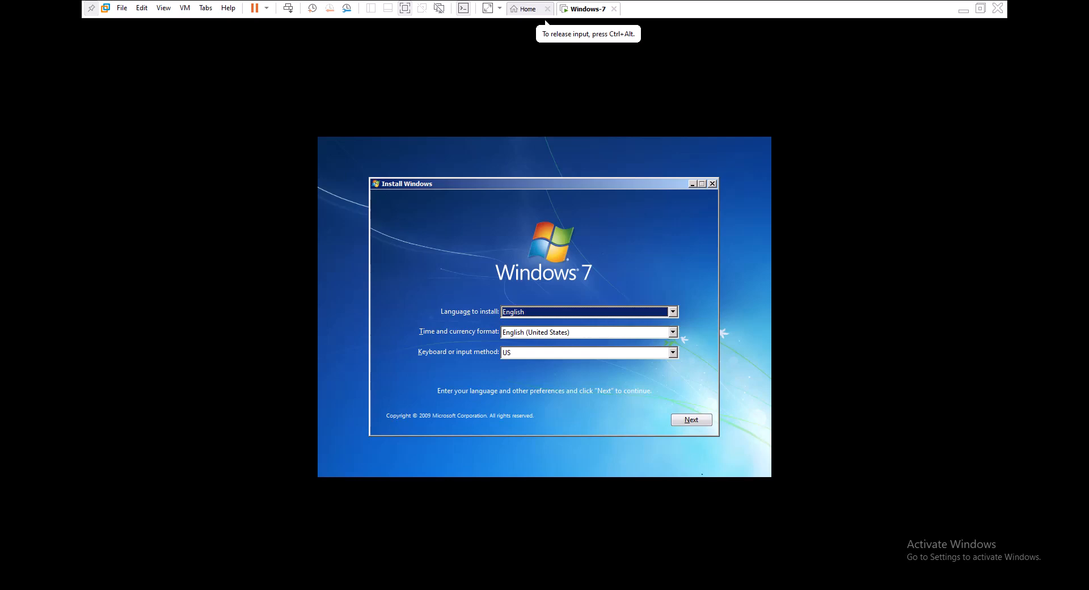
click(694, 420)
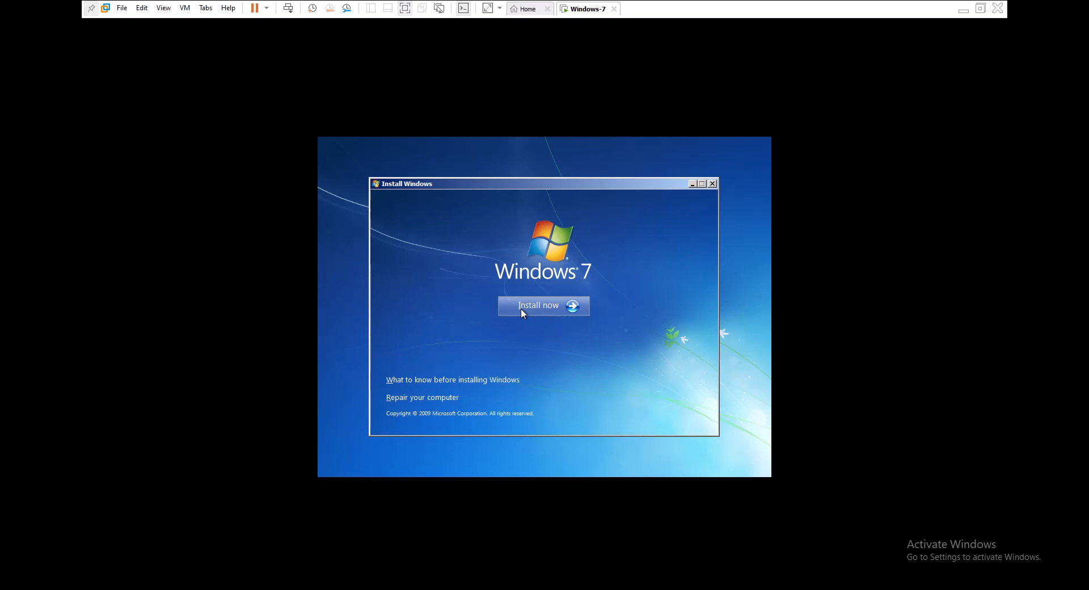
Begin the installation and pick Windows 7 Ultimate x64 from the editions list.
click(521, 308)
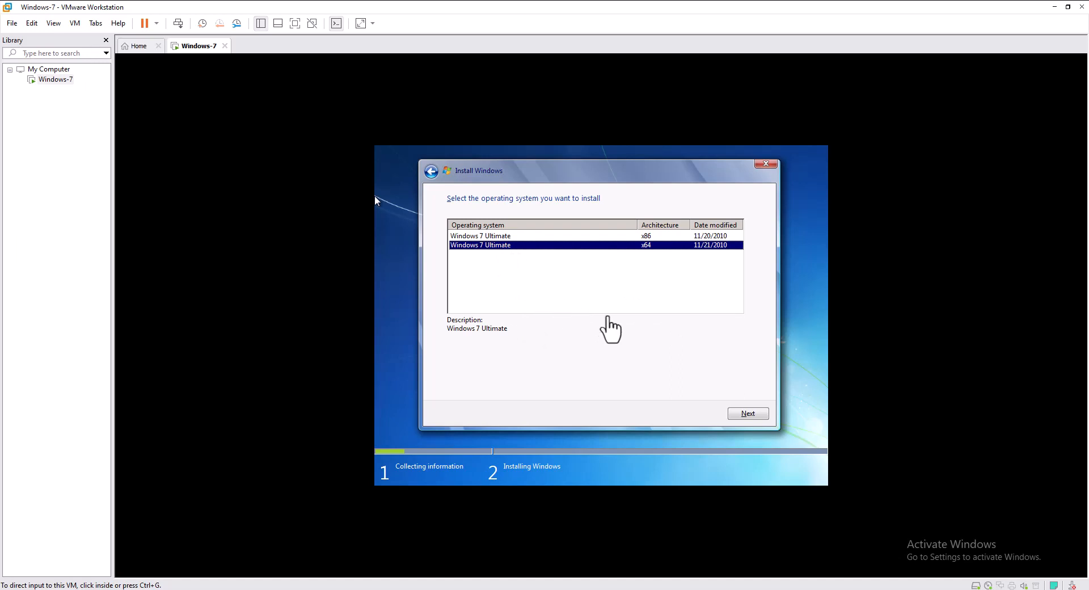
click(375, 197)
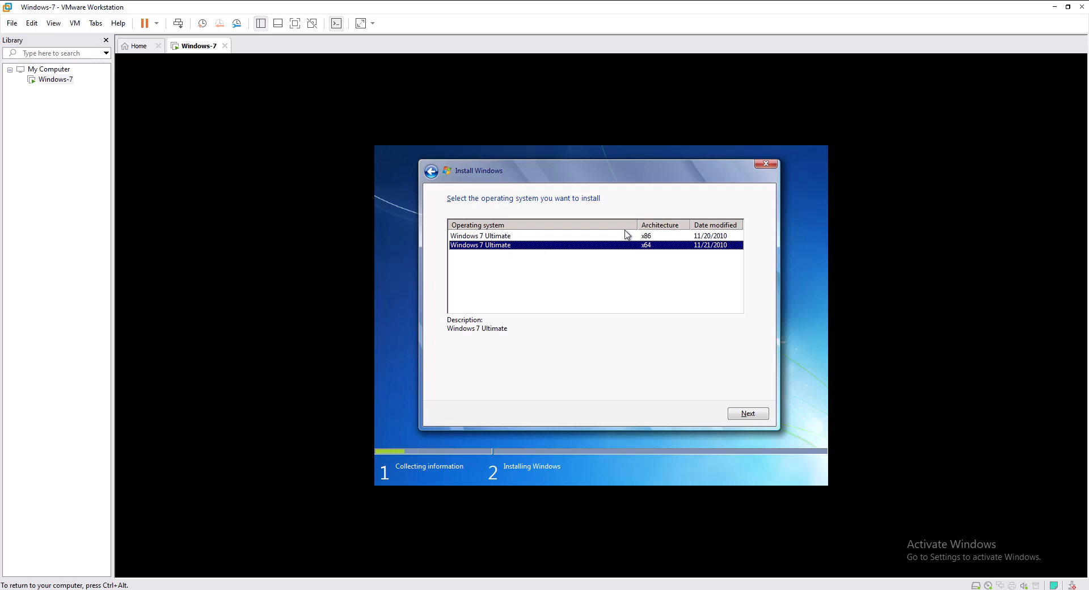
Create a new 61440 MB partition on Disk 0's unallocated space, accepting the system partitions.
click(743, 415)
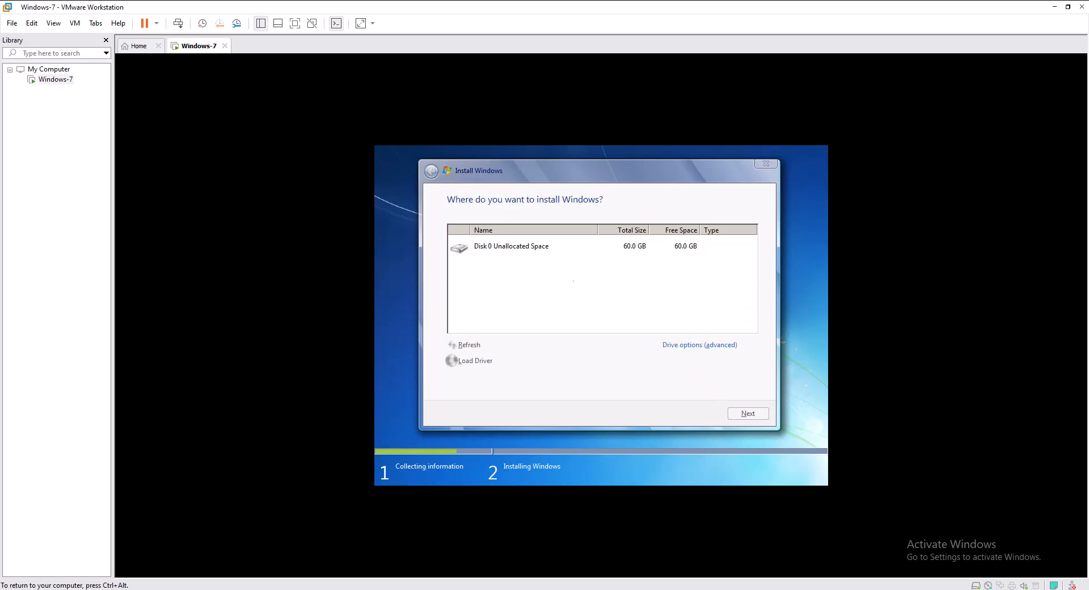
click(536, 250)
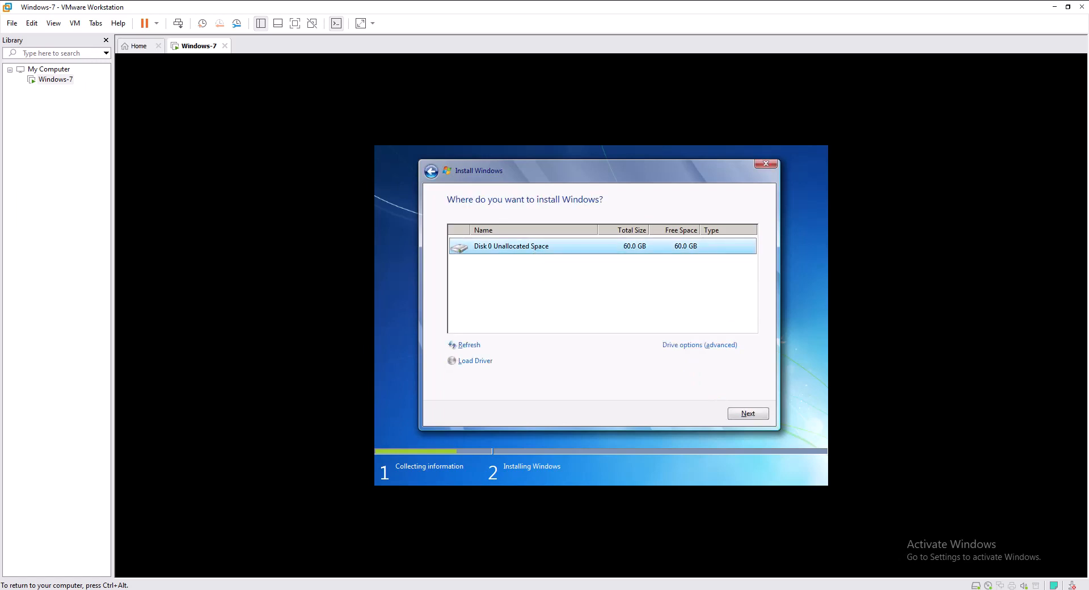
click(687, 346)
click(684, 347)
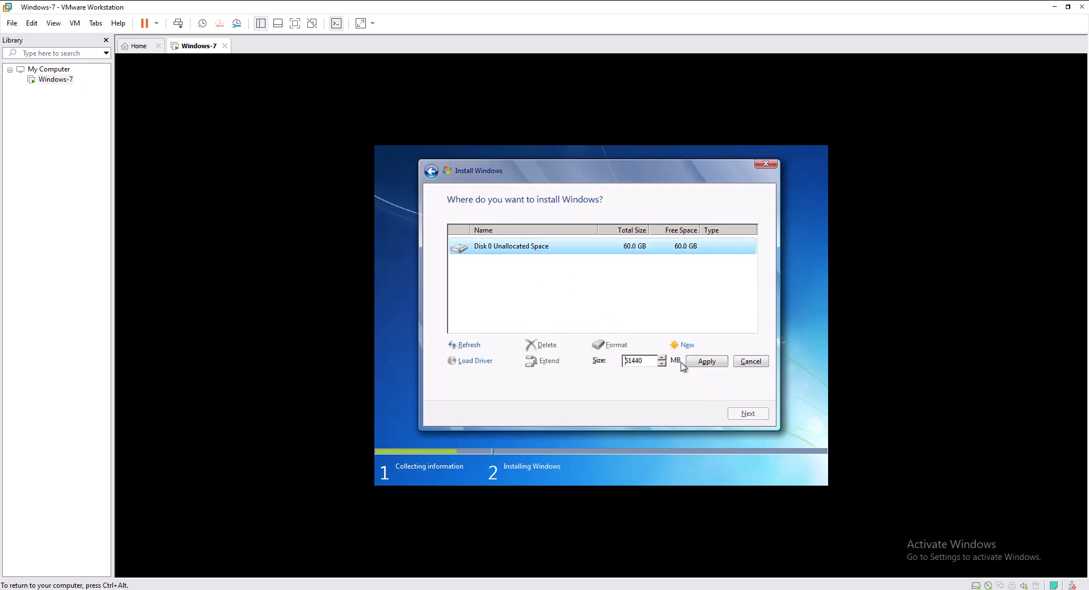
click(702, 361)
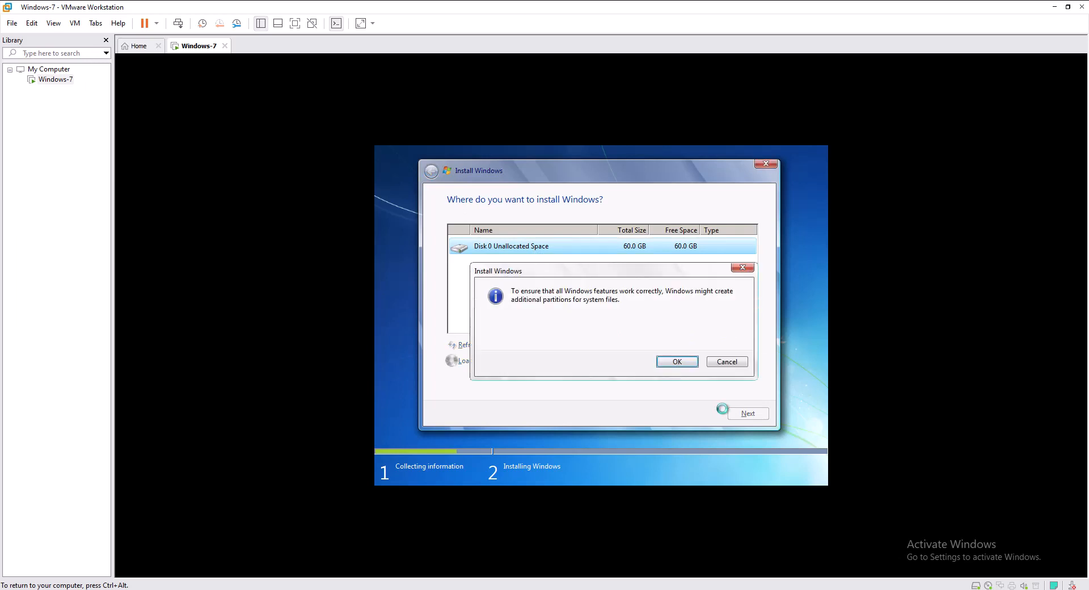
click(683, 364)
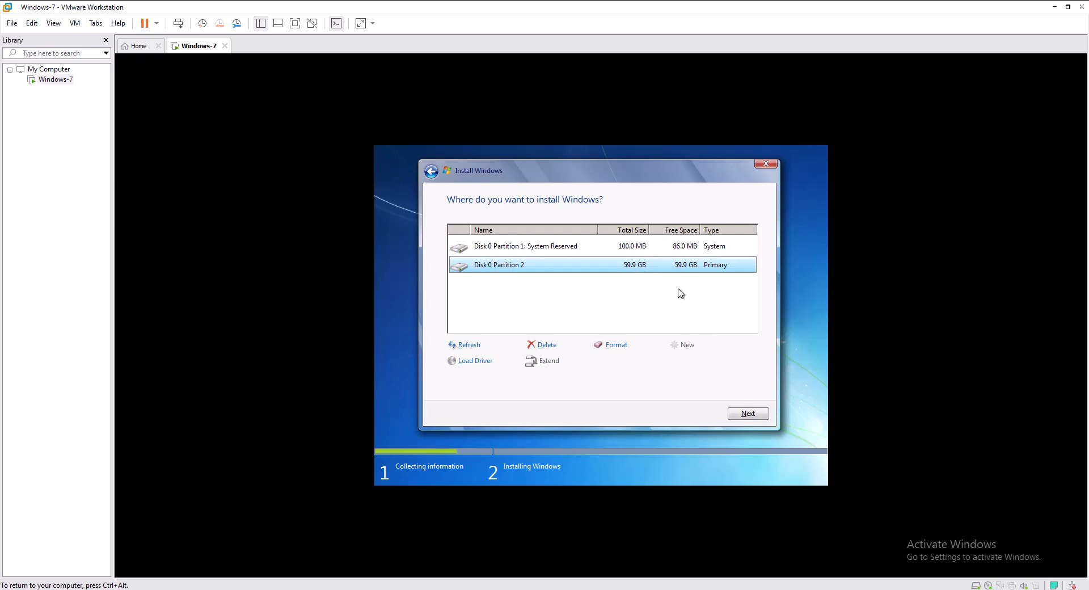
Install Windows 7 onto Disk 0 Partition 2 and release input to the host.
click(753, 417)
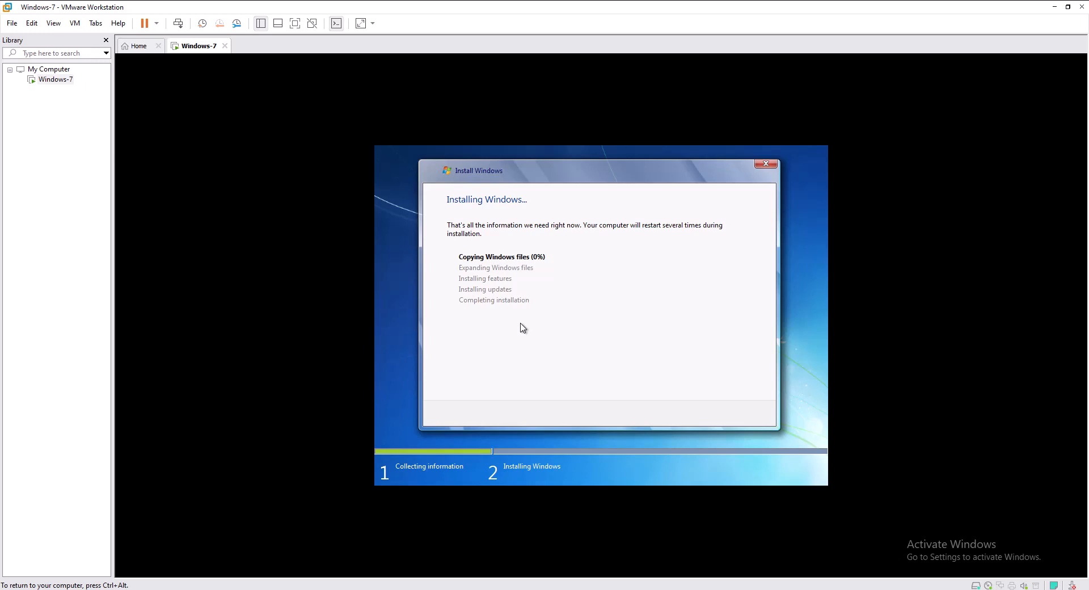
key(ctrl+alt)
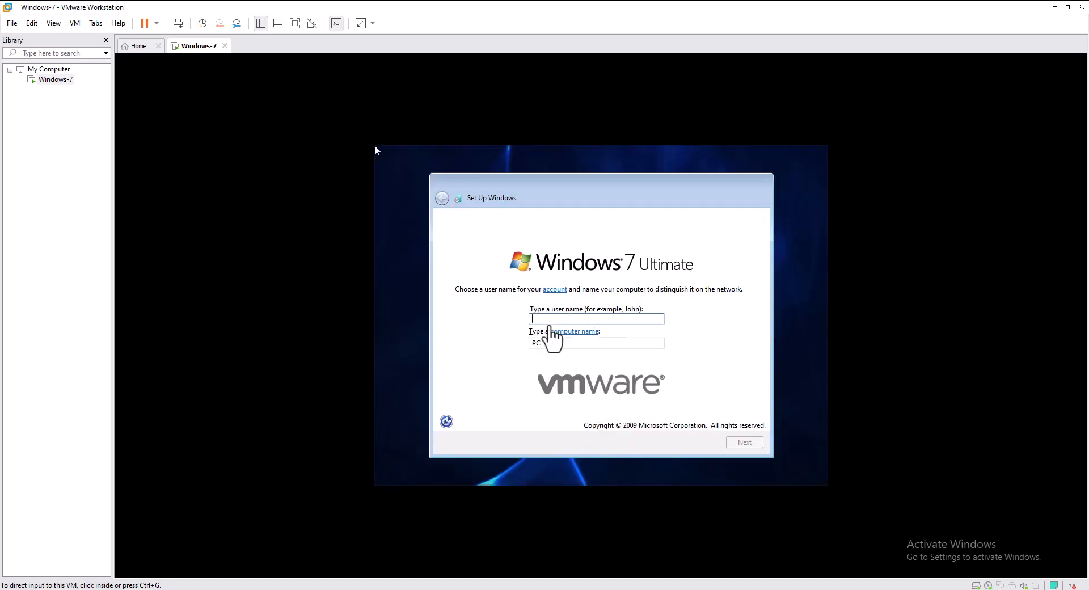
Enter the account's user name and continue.
click(374, 149)
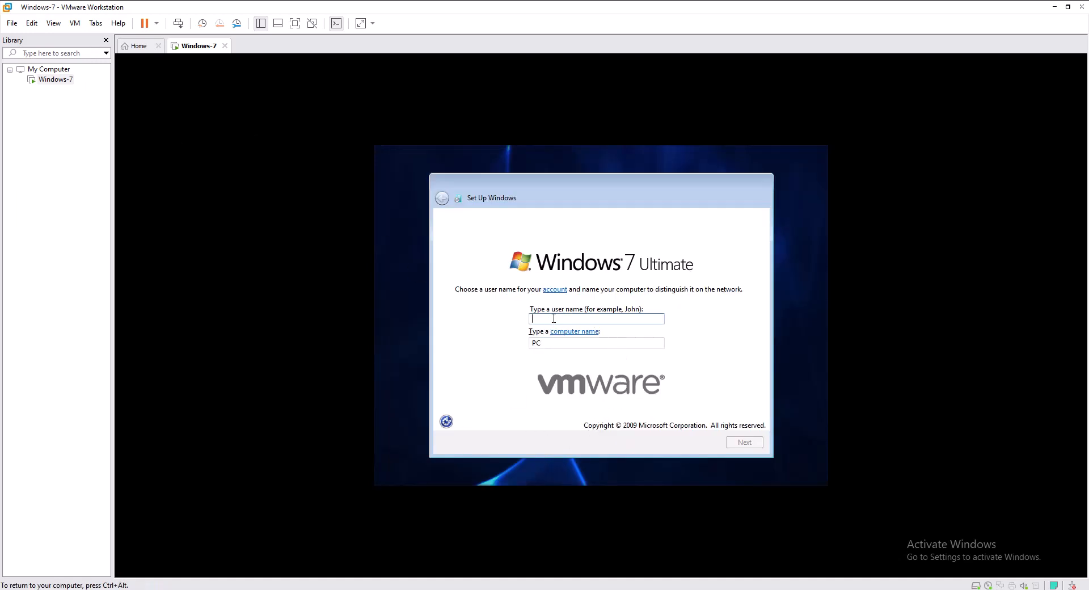
text(abdullah)
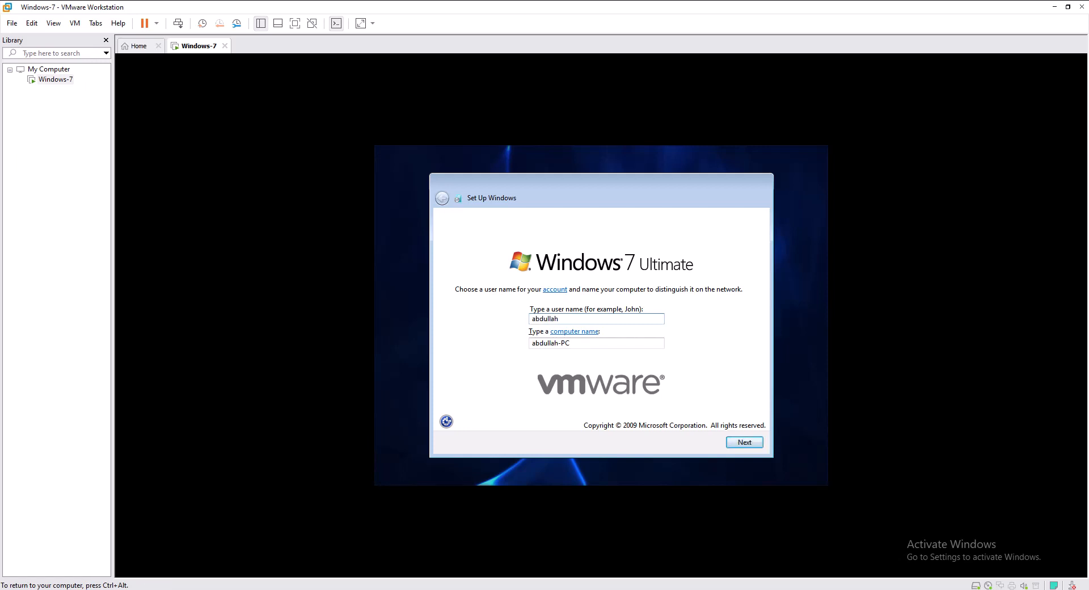
key(Return)
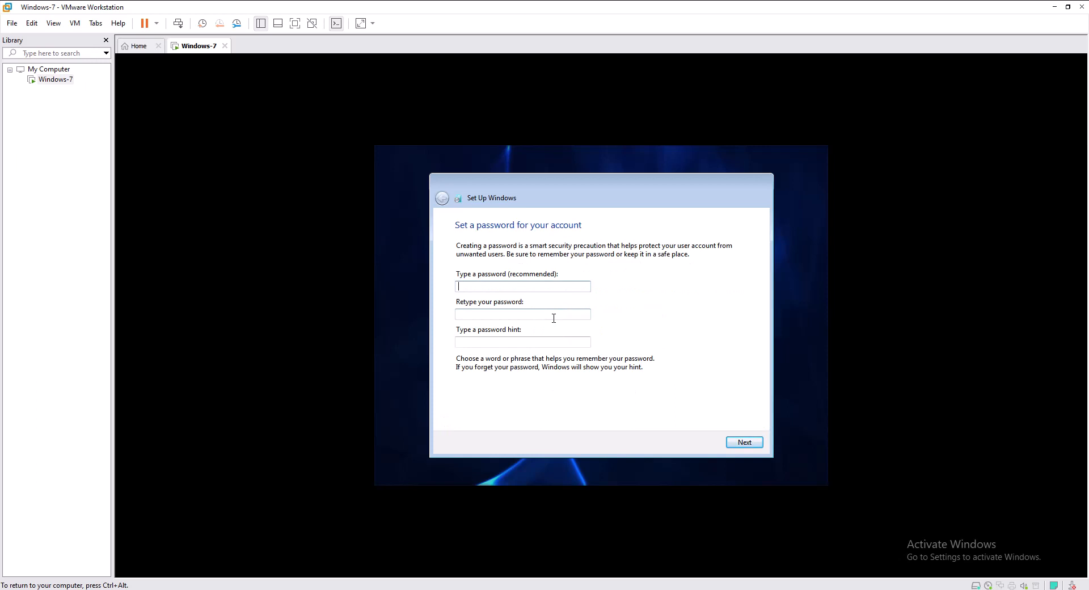
Fill in the account password, its retyped confirmation and a password hint, then submit.
text(12345)
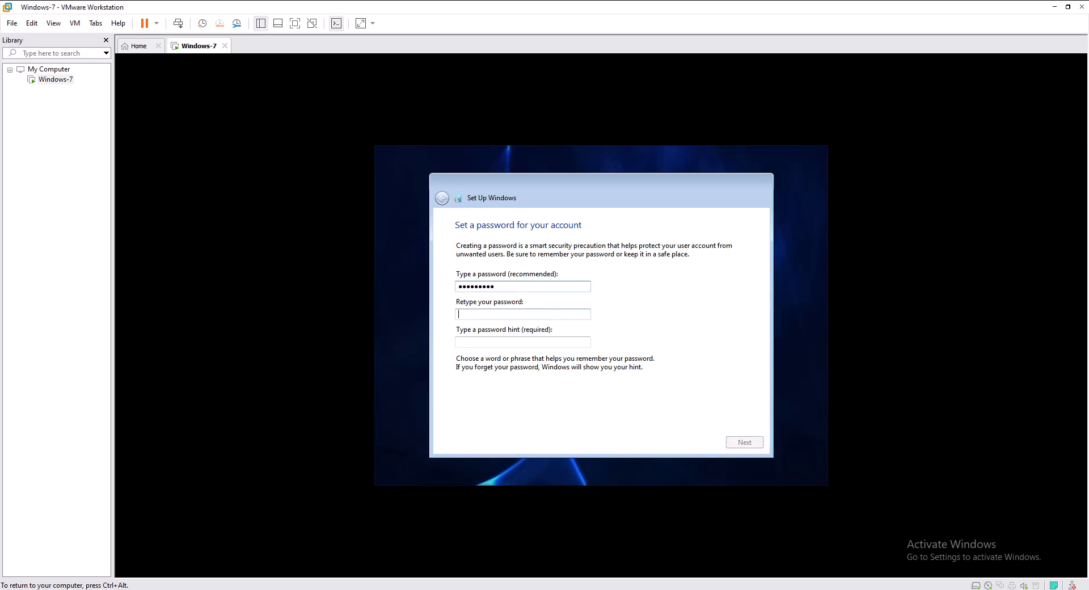
key(Tab)
text(1)
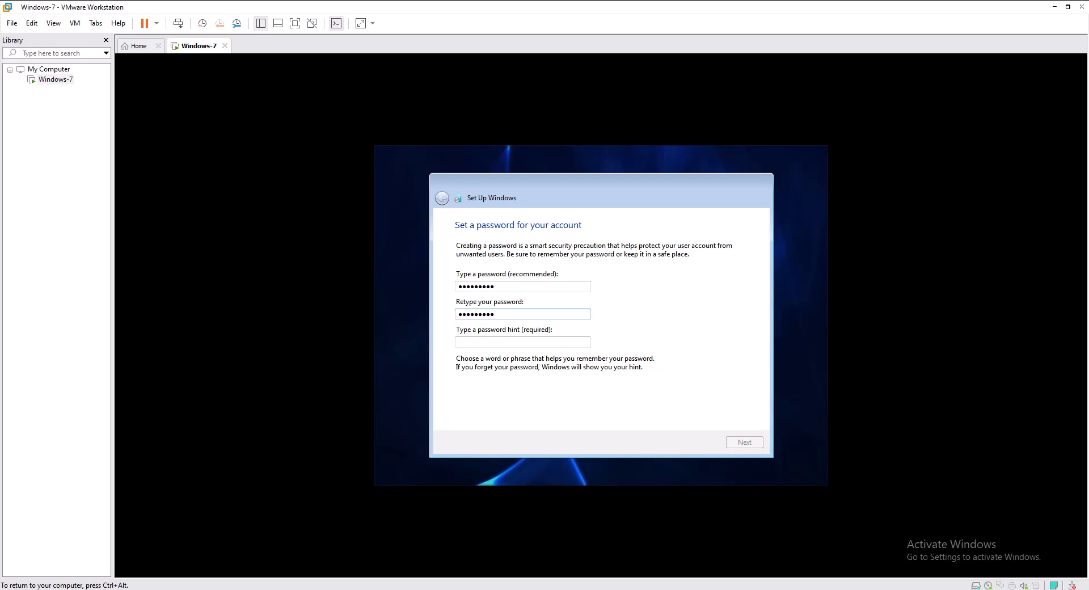
key(Tab)
text(a)
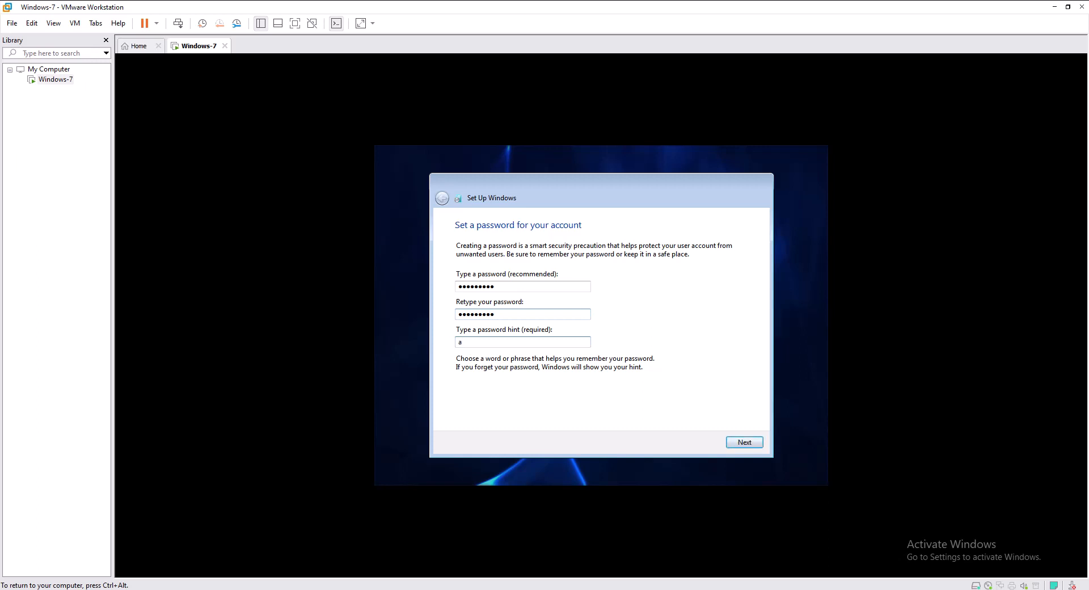
text(1)
key(Return)
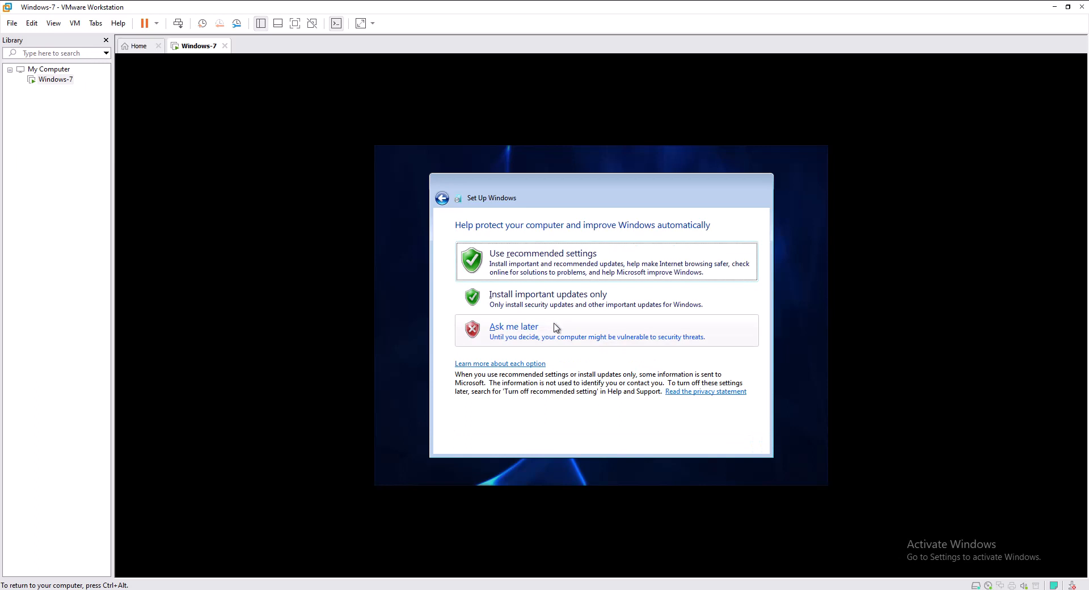
Choose 'Ask me later' for Windows updates and release input to the host.
click(557, 330)
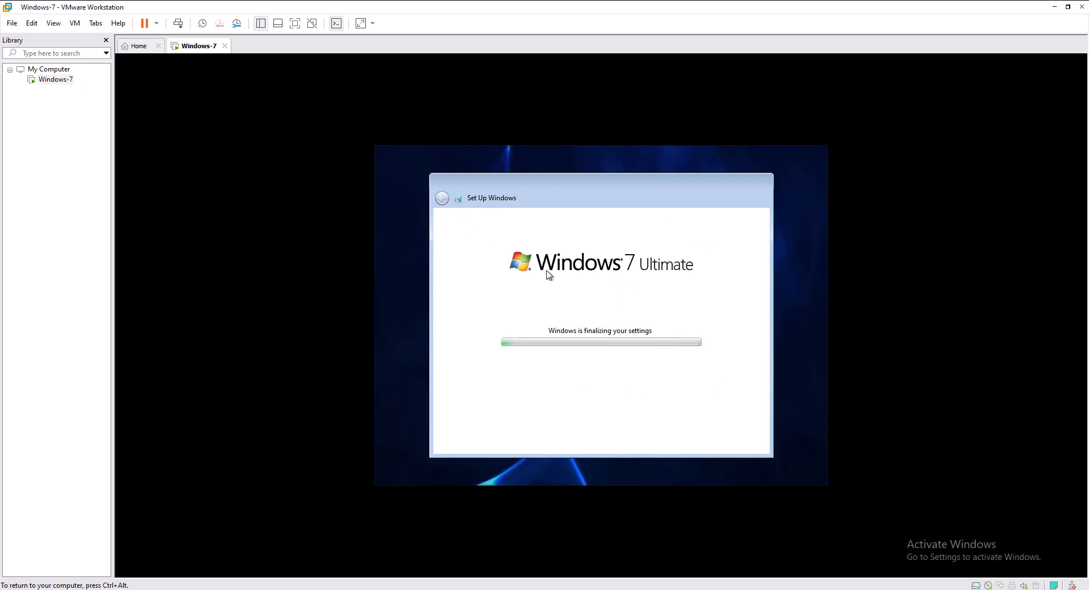
key(ctrl+alt)
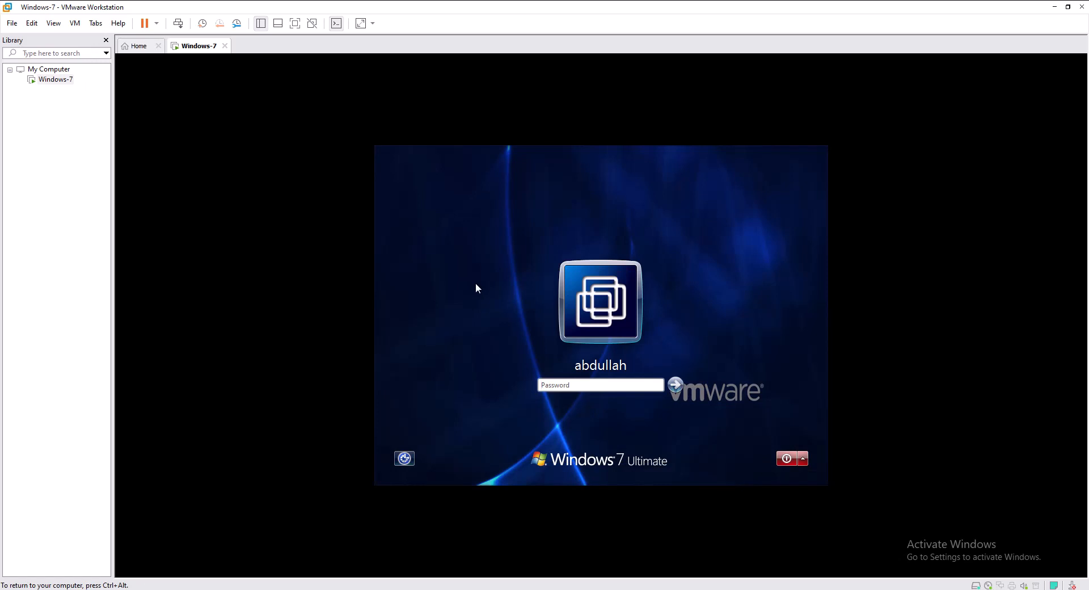
Log in with the account password, then restore and re-centre the VMware window.
text(••••••••)
key(Return)
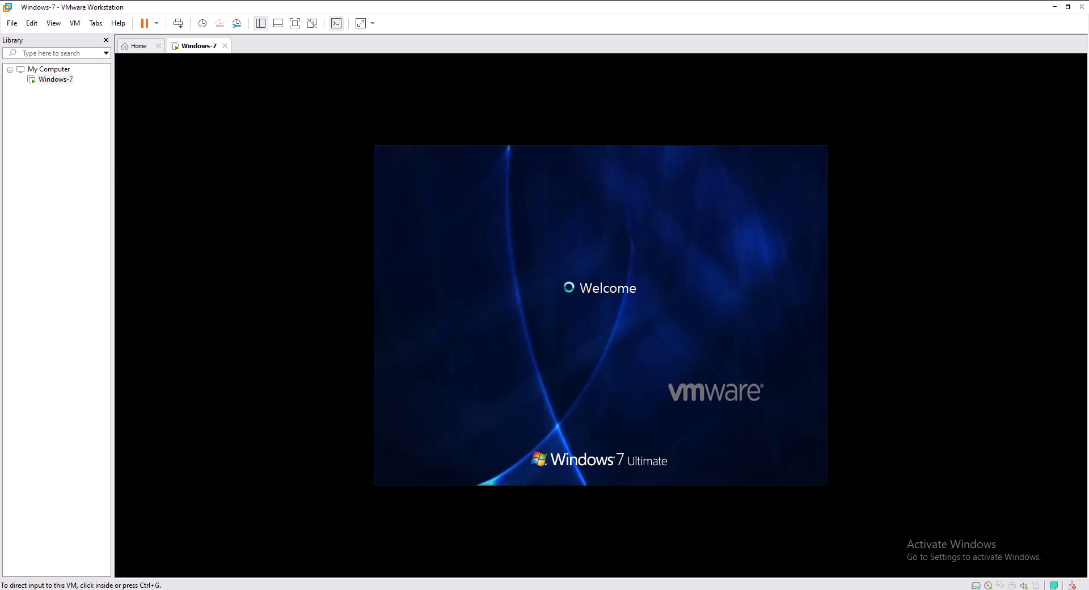
key(super+Down)
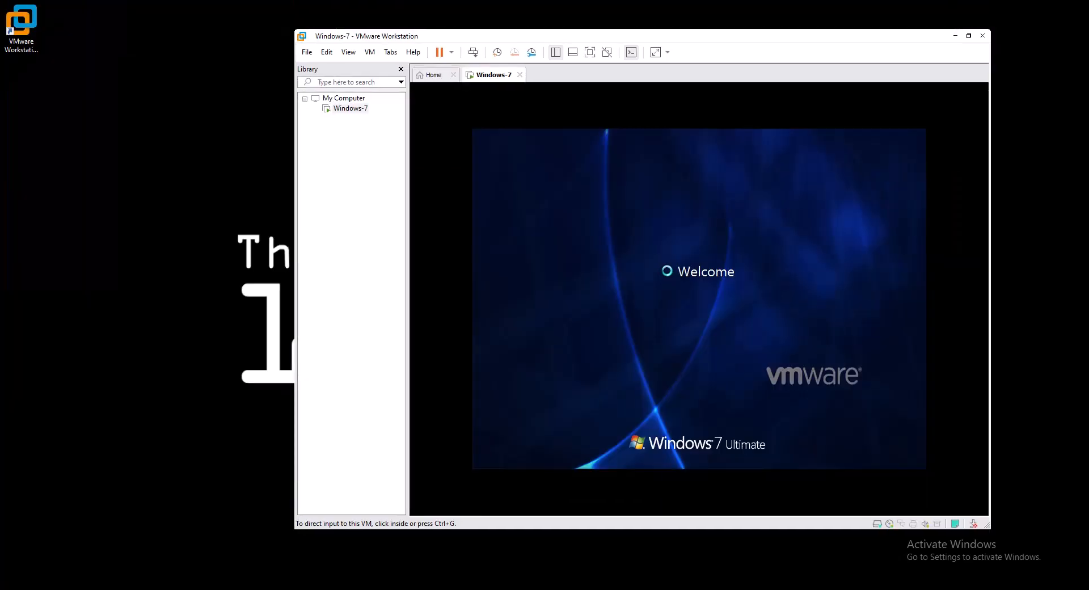
drag(642, 36, 529, 49)
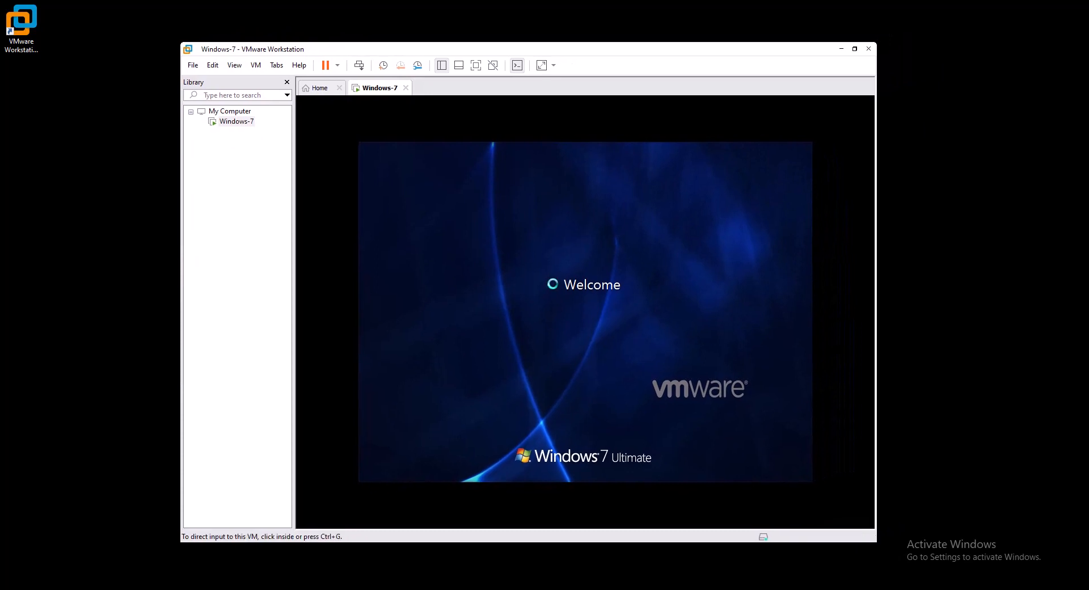
key(ctrl+alt)
Return input to the guest desktop and launch Windows Explorer from its taskbar.
key(ctrl+g)
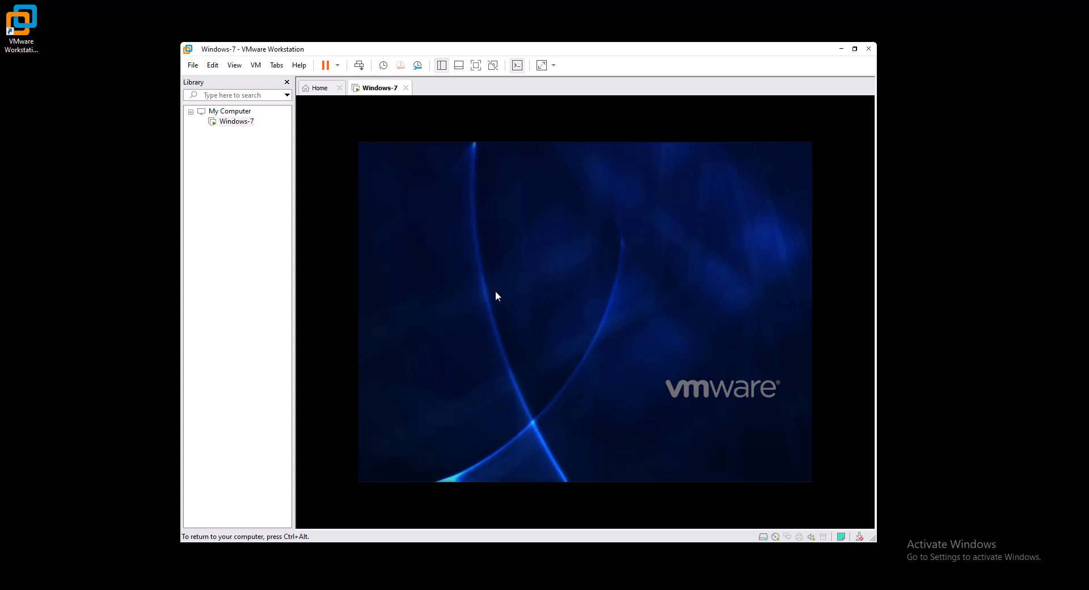
key(ctrl+alt)
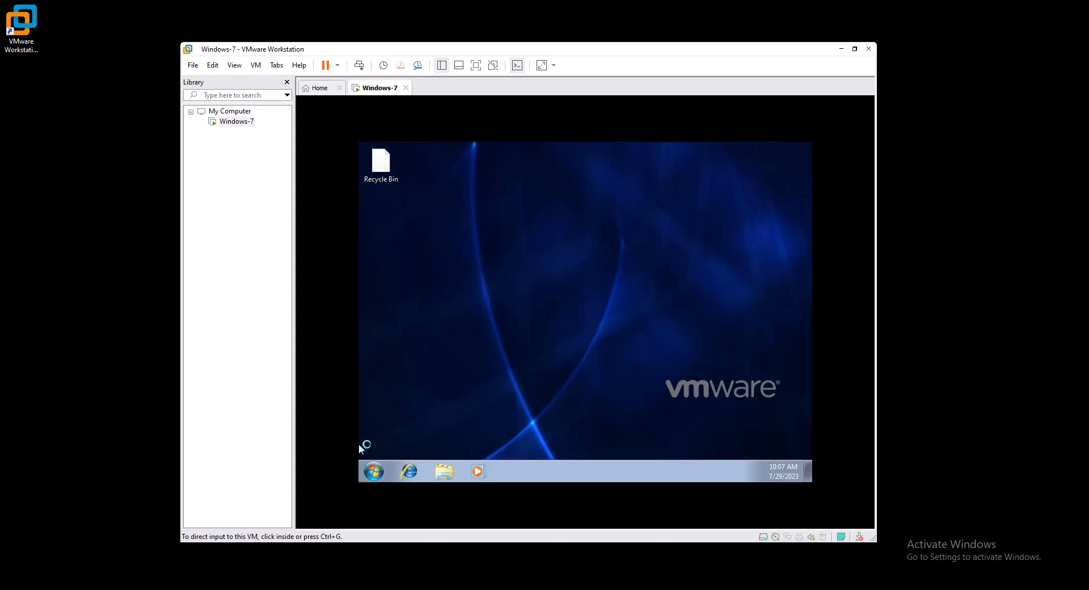
click(359, 445)
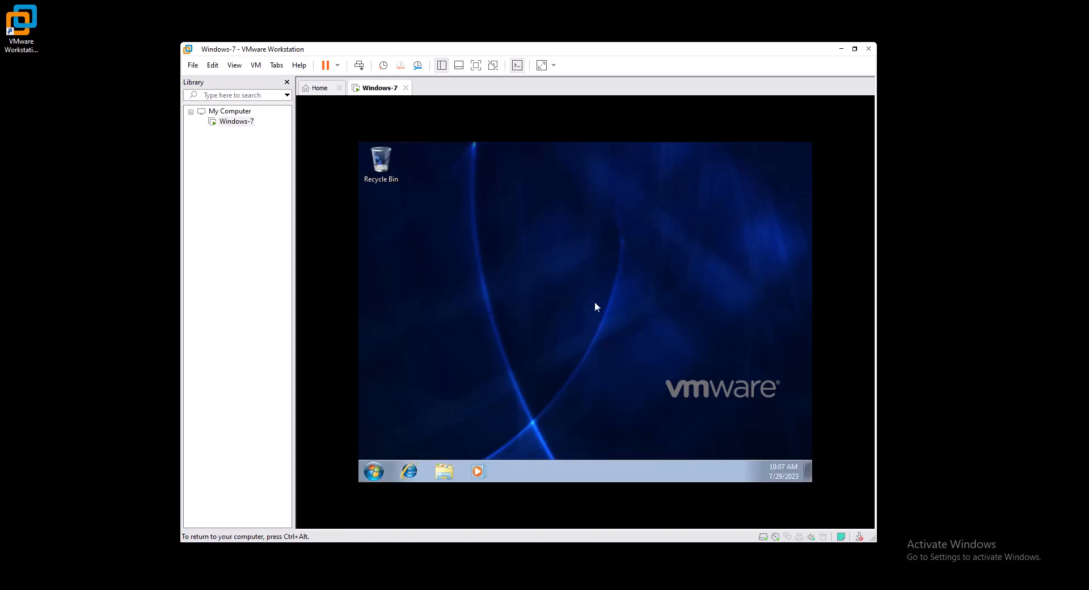
key(ctrl+alt)
click(359, 176)
key(ctrl+alt)
click(439, 478)
click(448, 475)
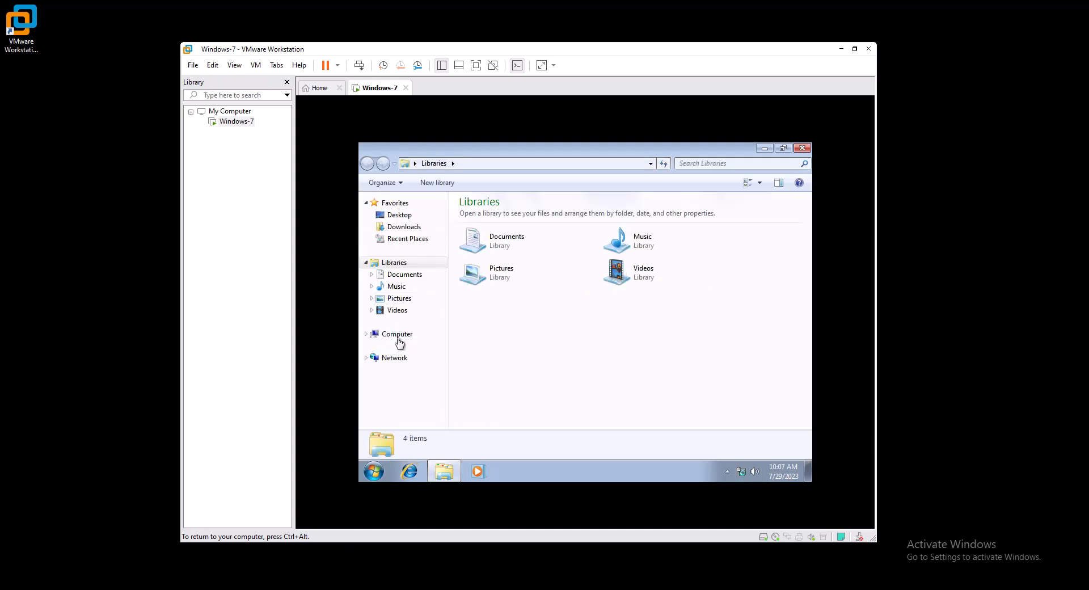
Show Computer in Explorer and eject the installer disc from DVD Drive (D:).
click(398, 342)
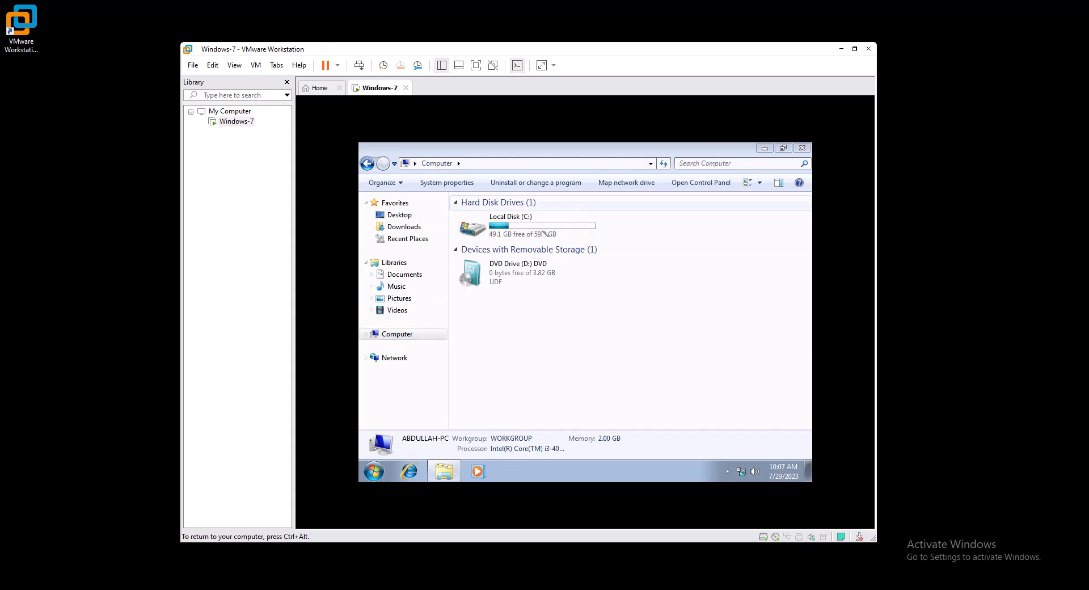
right_click(523, 285)
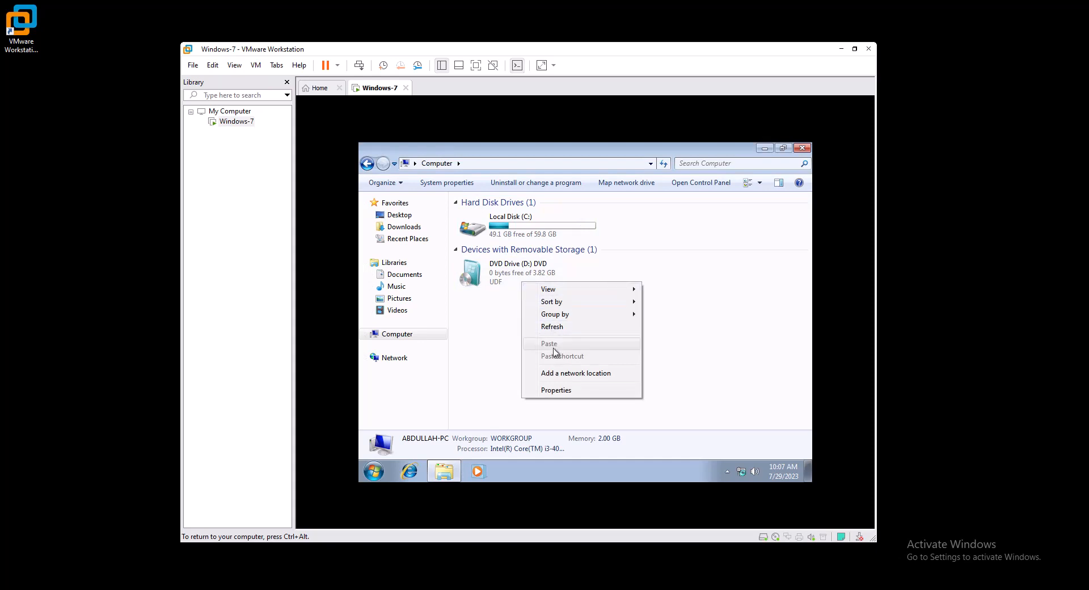
click(491, 265)
right_click(491, 265)
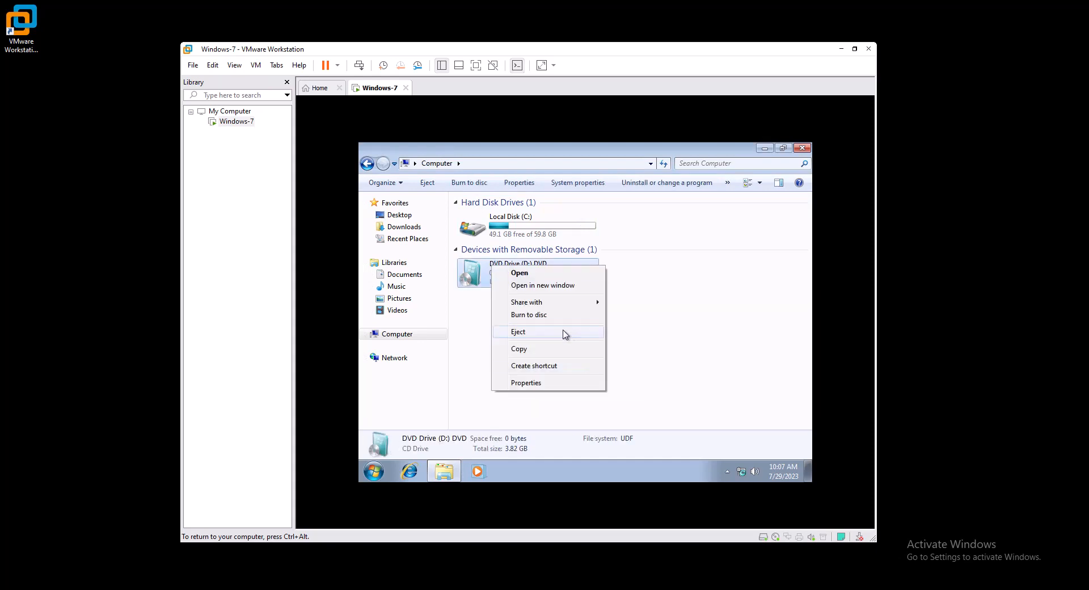
click(521, 334)
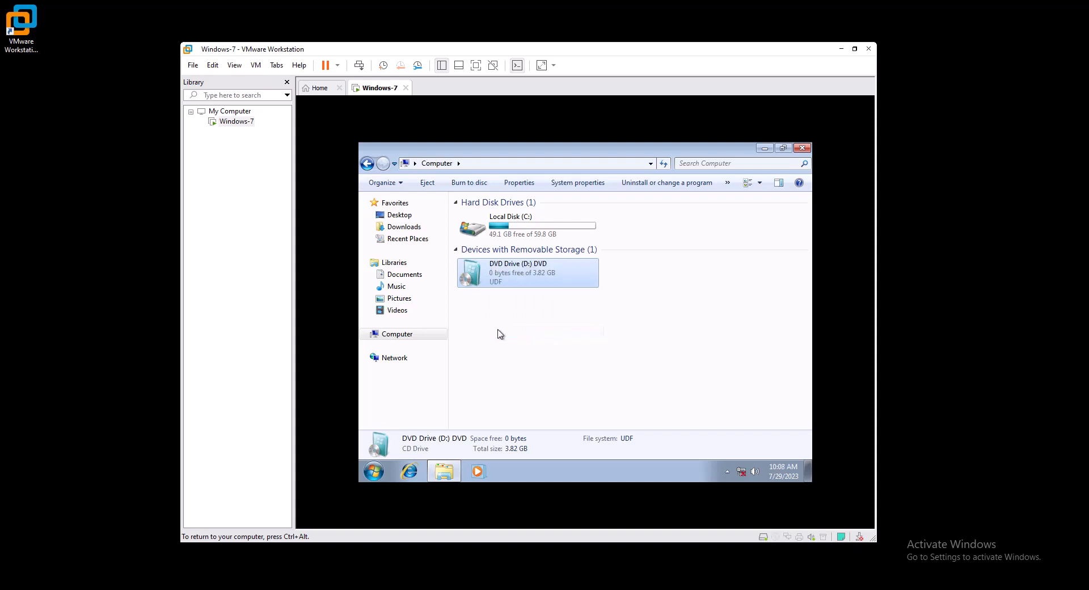
click(499, 333)
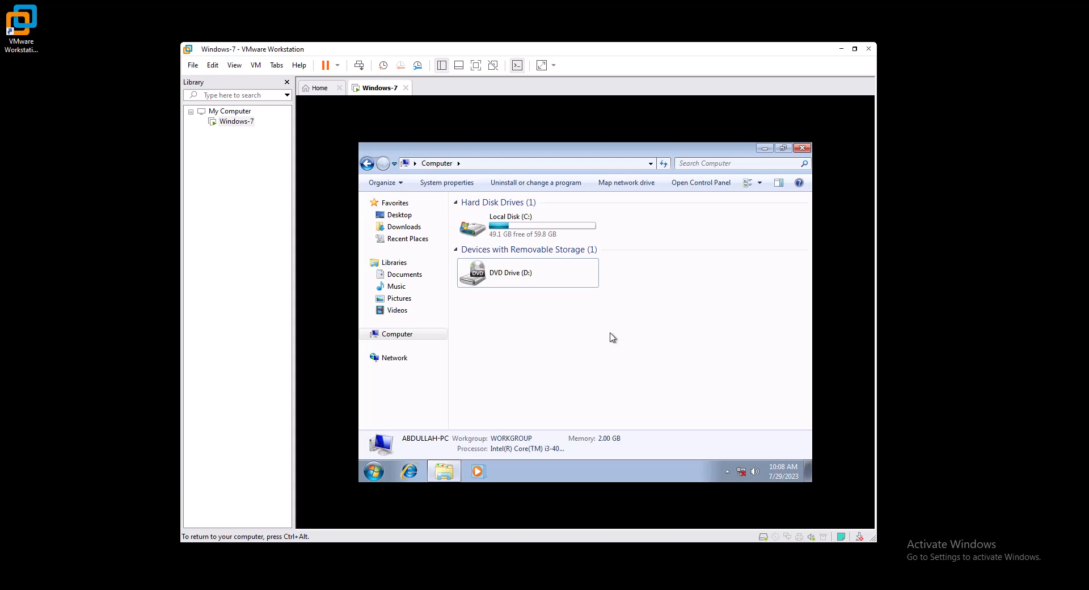
key(ctrl+alt)
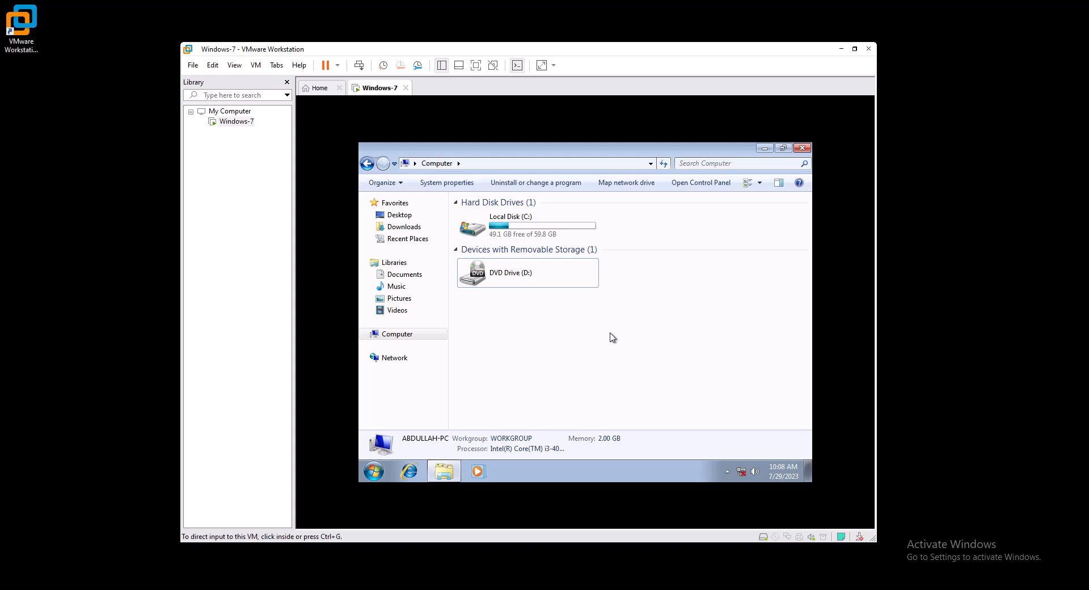